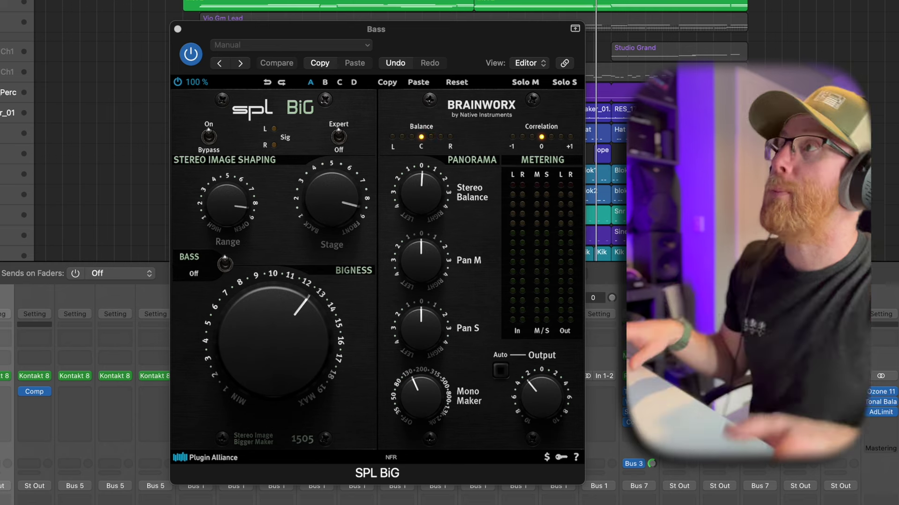
# - Toggle the SPL BiG plugin's Expert and Bypass switches back and forth, leaving both in their original positions
pyautogui.click(339, 137)
pyautogui.click(339, 138)
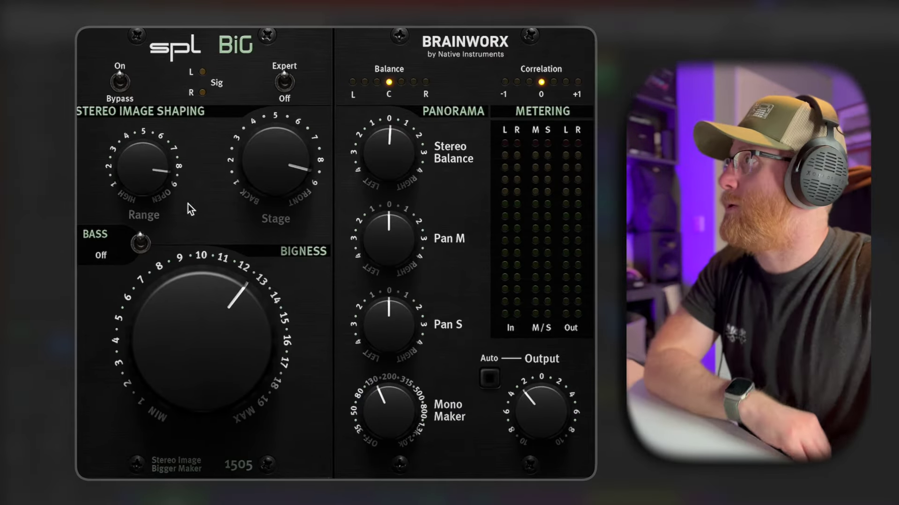
pyautogui.click(121, 83)
pyautogui.click(124, 85)
pyautogui.click(123, 85)
pyautogui.click(124, 85)
pyautogui.click(124, 86)
pyautogui.click(125, 86)
pyautogui.click(124, 86)
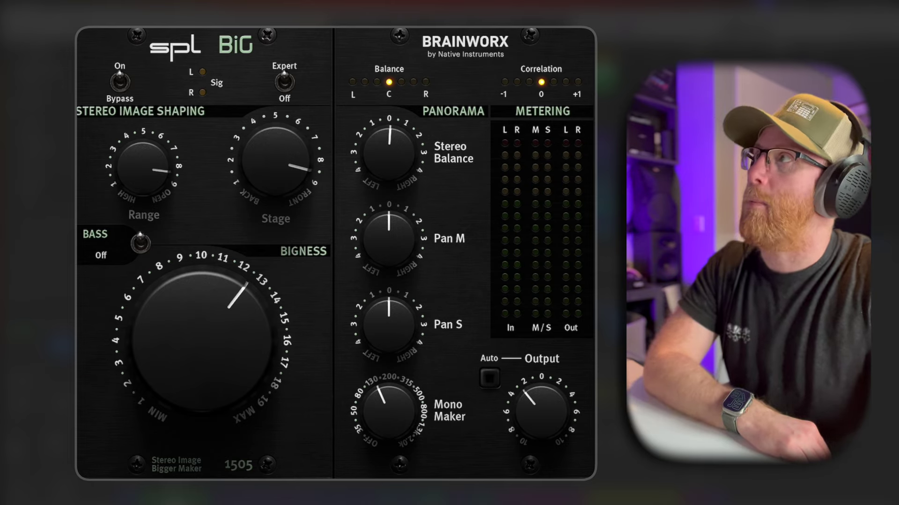
pyautogui.click(111, 19)
pyautogui.click(111, 19)
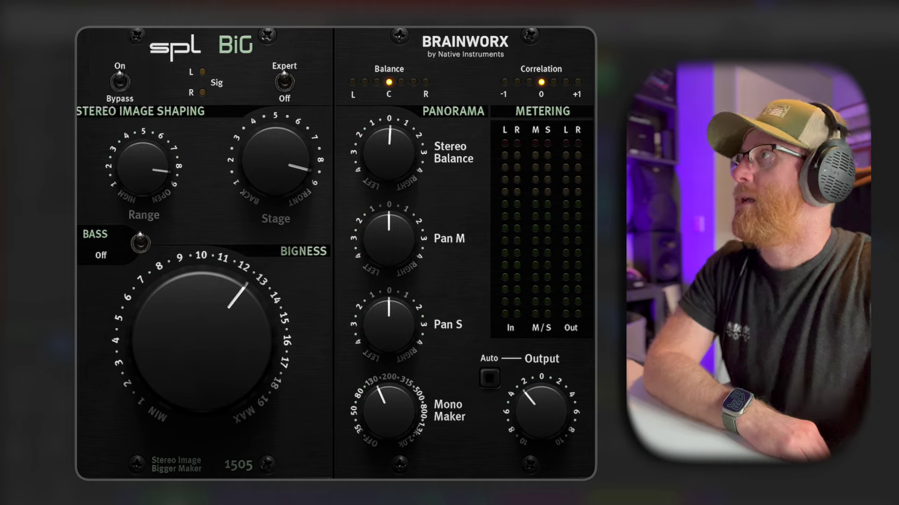
pyautogui.click(124, 86)
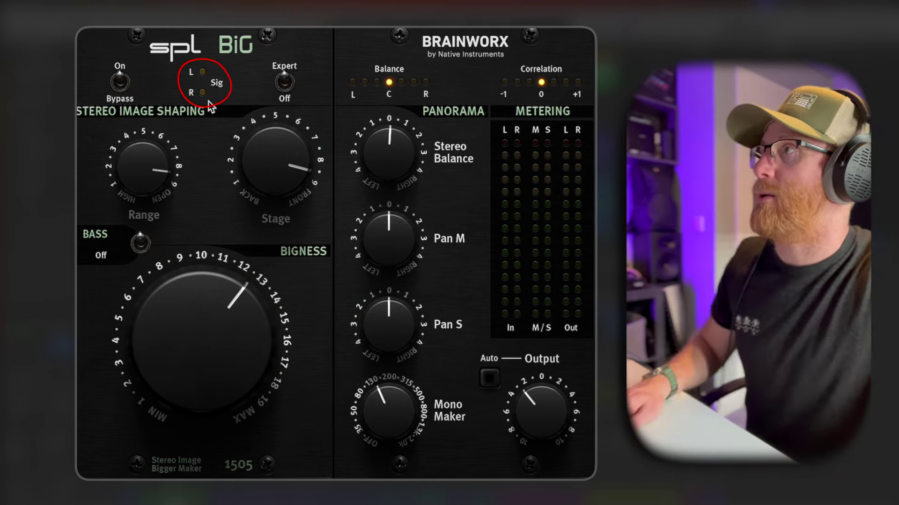
# - Play the track in short passes to examine SPL BiG's signal lights, balance, correlation and level meters
pyautogui.press('space')
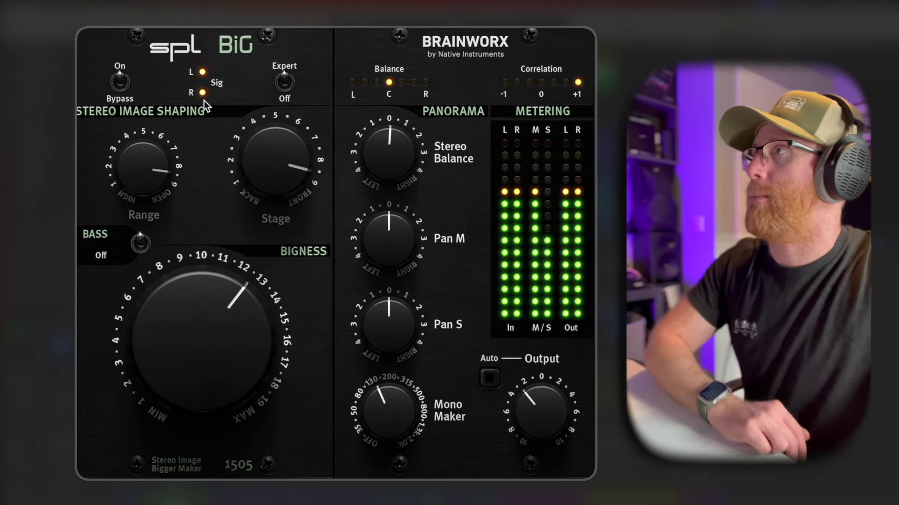
pyautogui.press('space')
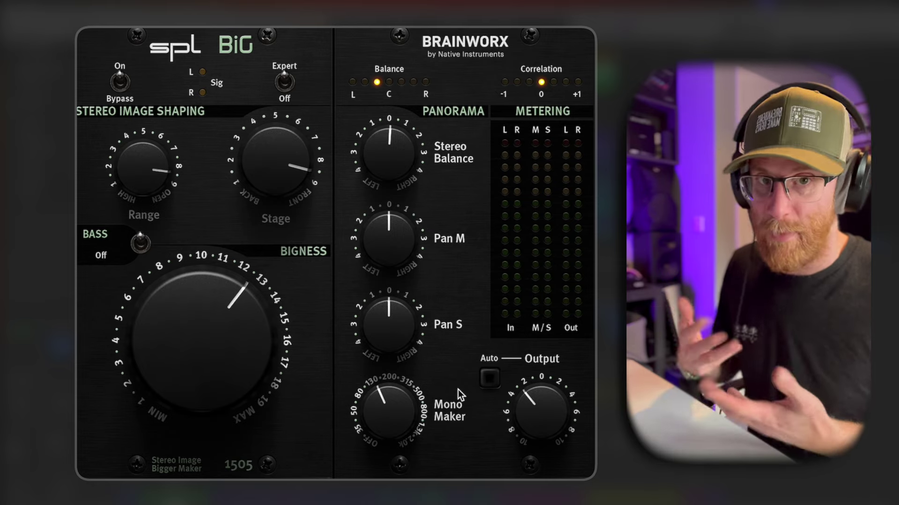
pyautogui.press('space')
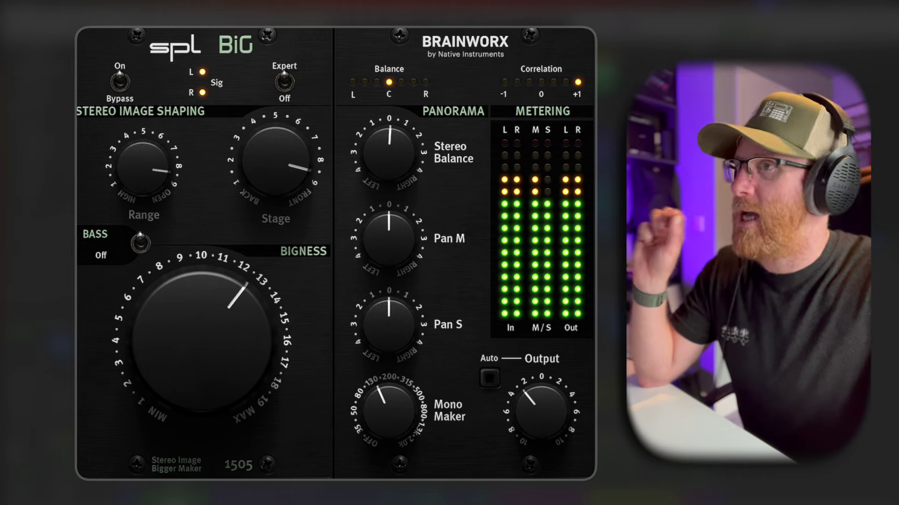
pyautogui.press('space')
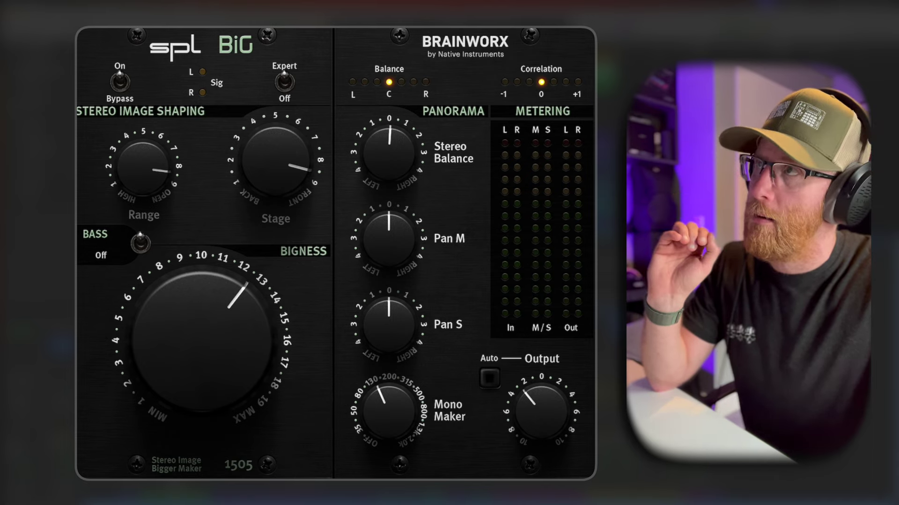
pyautogui.press('space')
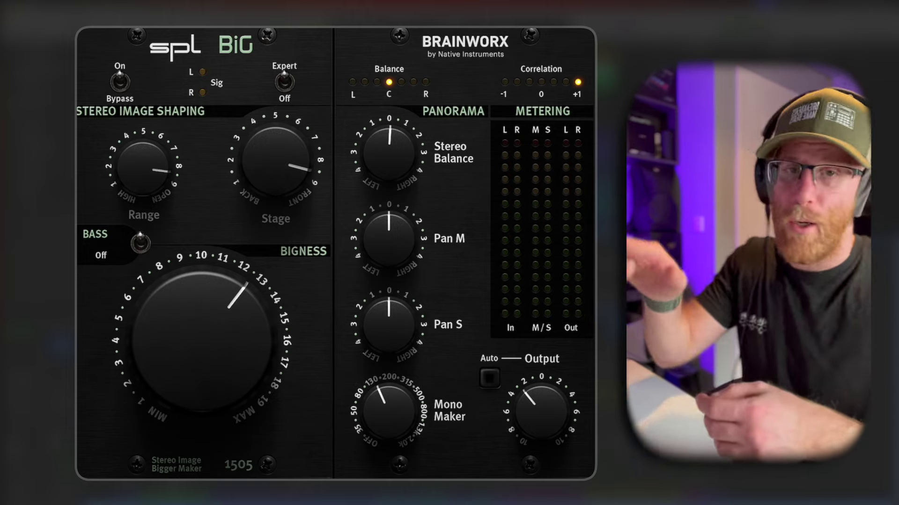
# - Set SPL BiG's Output to 0 and toggle its Auto output option while the track plays
pyautogui.moveTo(535, 426); pyautogui.dragTo(546, 423)
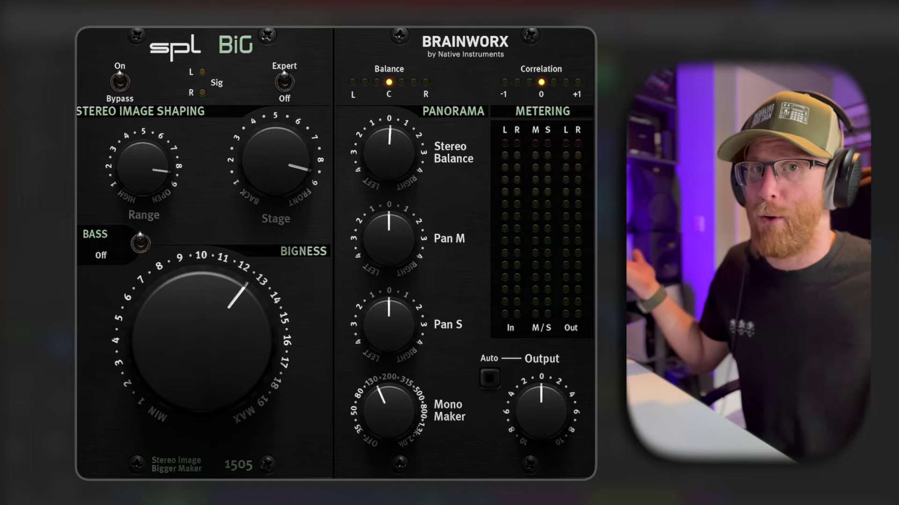
pyautogui.press('space')
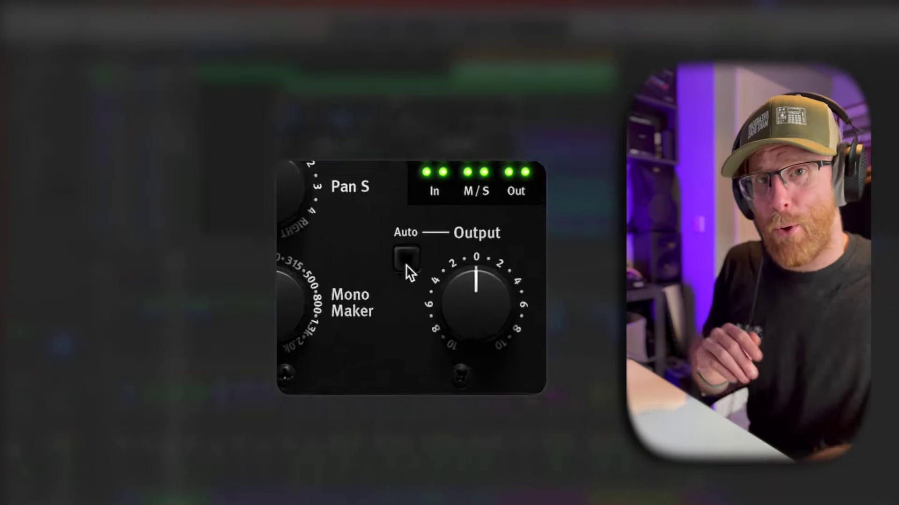
pyautogui.click(405, 263)
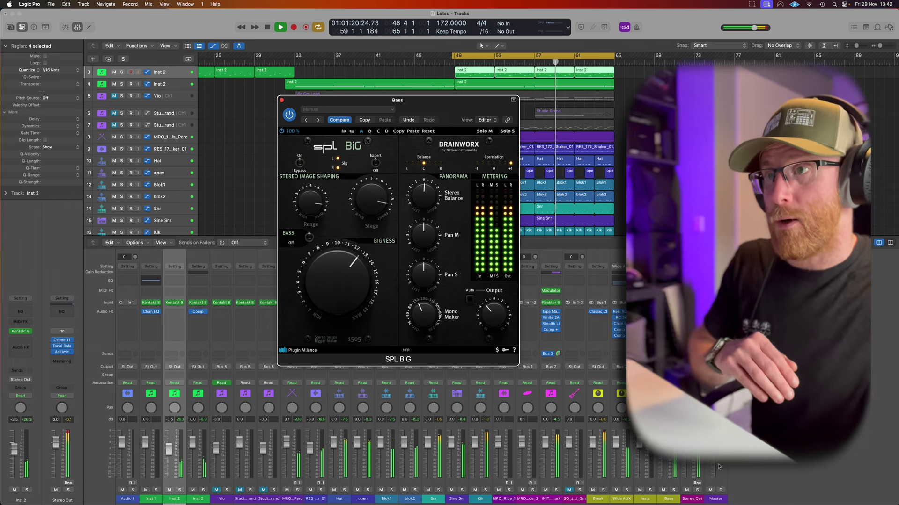
# - Stop playback and solo the Bass channel in the mixer
pyautogui.click(669, 318)
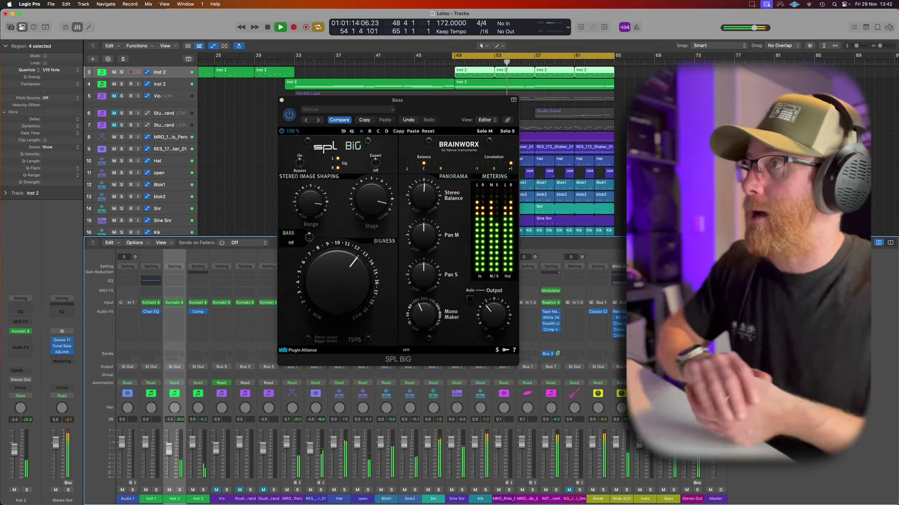
pyautogui.press('space')
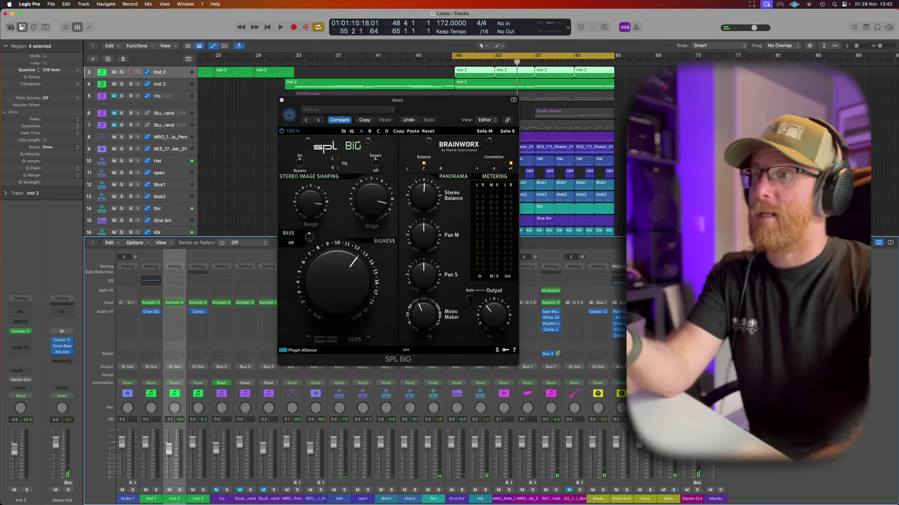
pyautogui.click(673, 490)
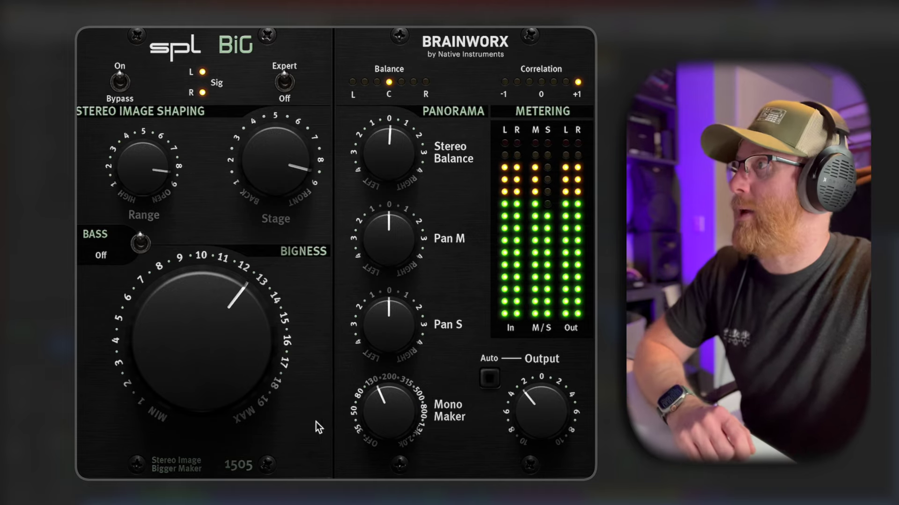
# - Reset SPL BiG's Bigness, Range and Stage knobs to their minimum positions
pyautogui.doubleClick(208, 340)
pyautogui.doubleClick(156, 187)
pyautogui.doubleClick(302, 173)
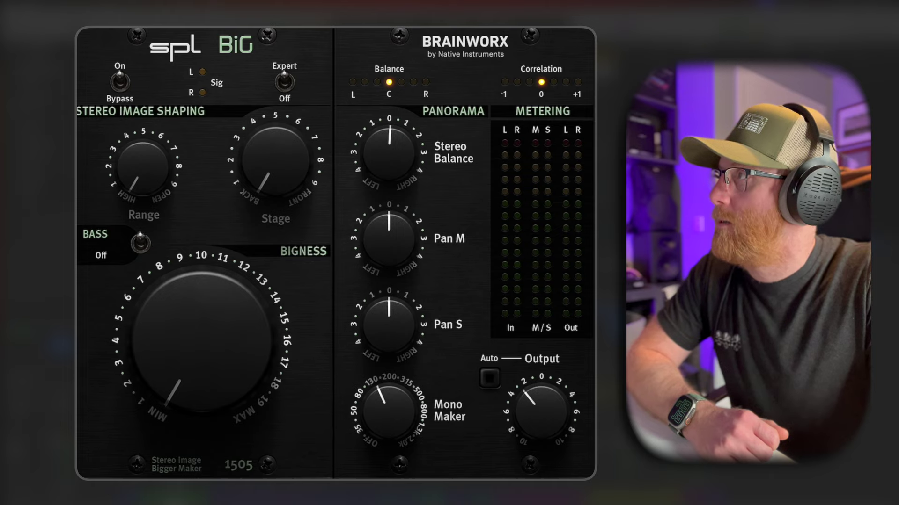
# - Play the track, turn Bigness up to its maximum and reset it to minimum
pyautogui.press('space')
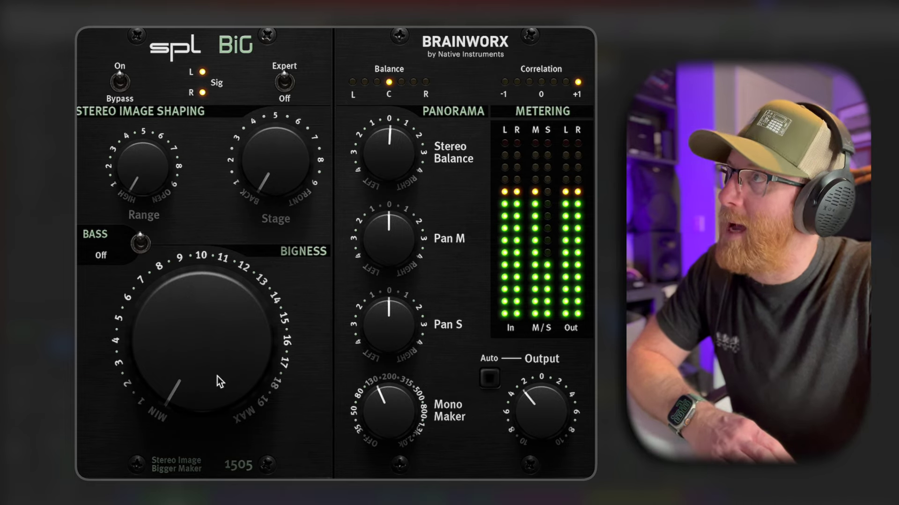
pyautogui.moveTo(215, 380); pyautogui.dragTo(226, 192)
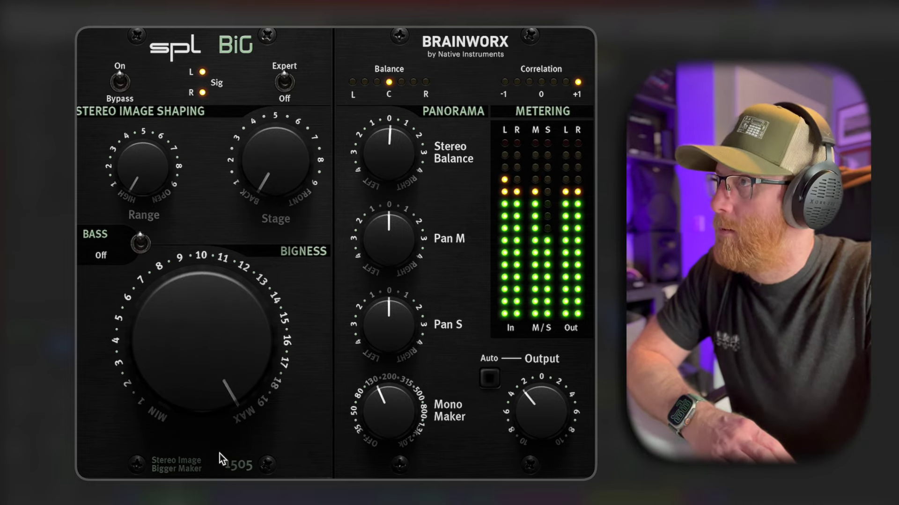
pyautogui.click(202, 357)
pyautogui.doubleClick(203, 358)
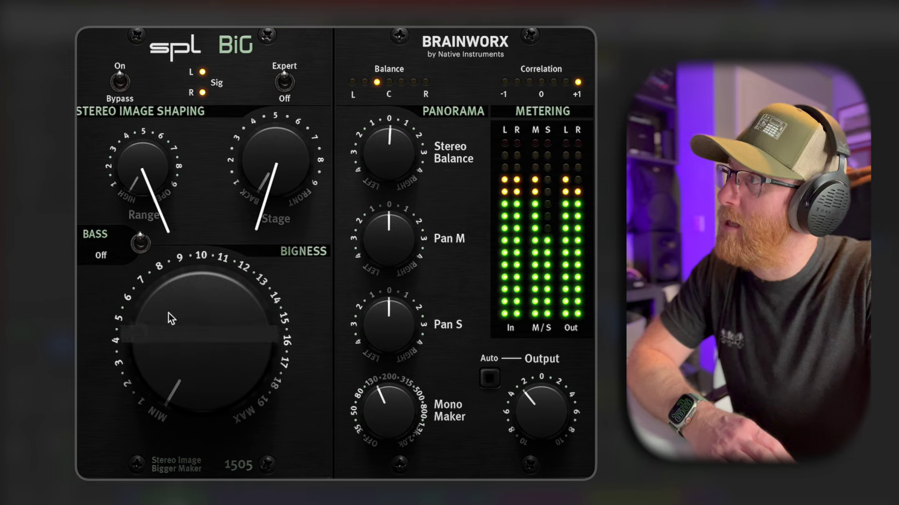
# - Raise Range to about 6.5, Stage to about 7.5 and Bigness to about 11.5 during playback
pyautogui.moveTo(136, 156); pyautogui.dragTo(133, 89)
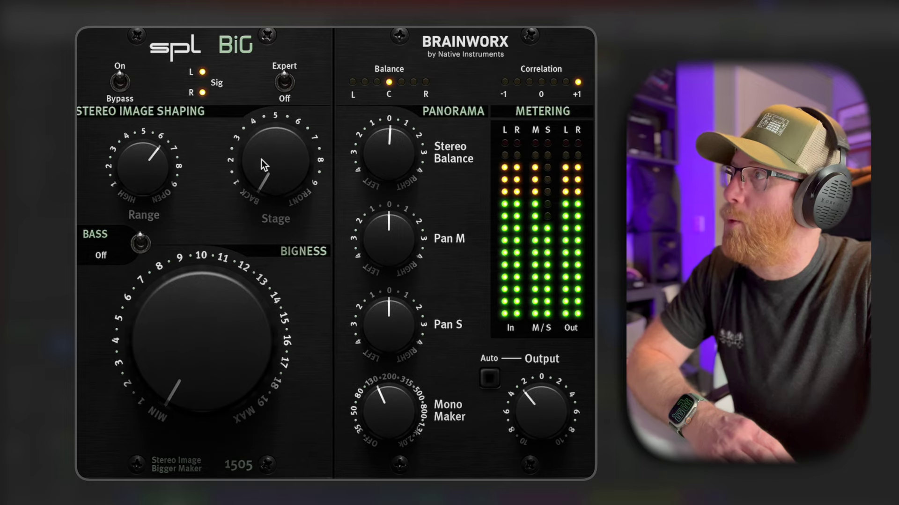
pyautogui.moveTo(285, 176); pyautogui.dragTo(282, 78)
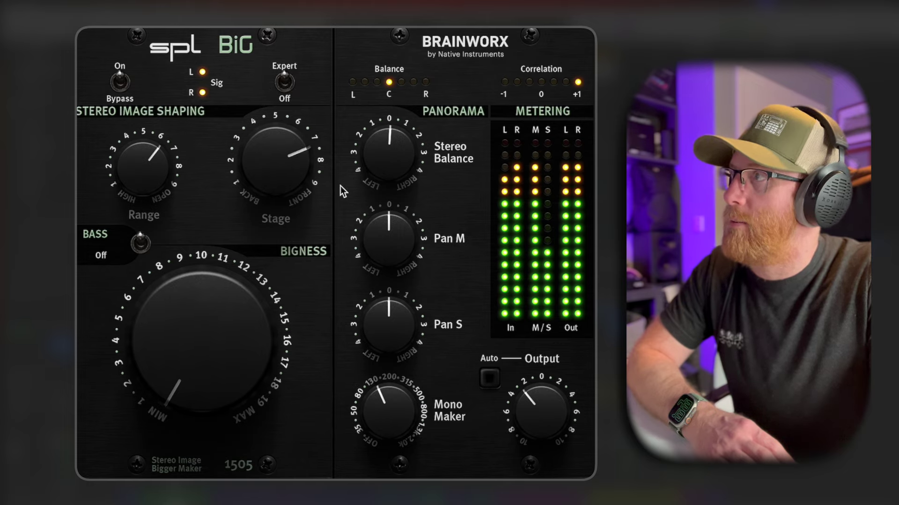
pyautogui.moveTo(220, 371); pyautogui.dragTo(227, 305)
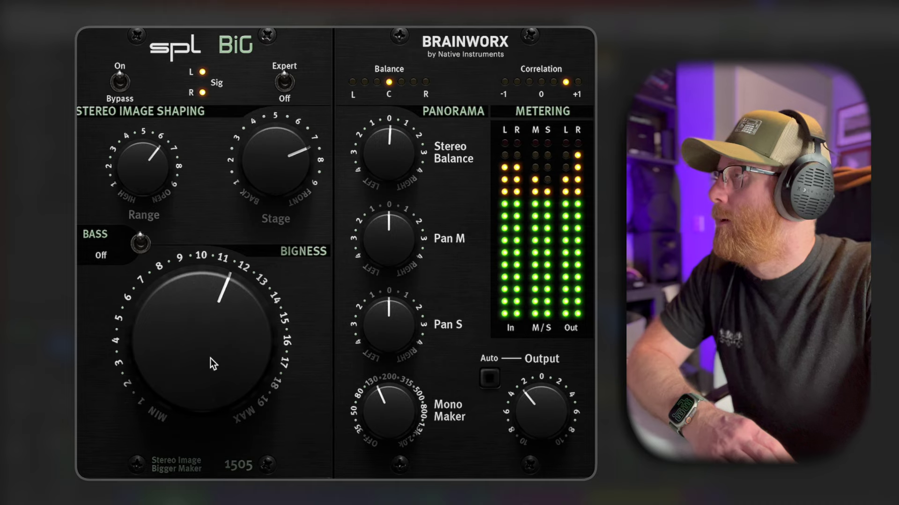
# - Return the Bigness, Range and Stage knobs to minimum to hear the bass without widening
pyautogui.doubleClick(212, 322)
pyautogui.doubleClick(142, 184)
pyautogui.doubleClick(278, 188)
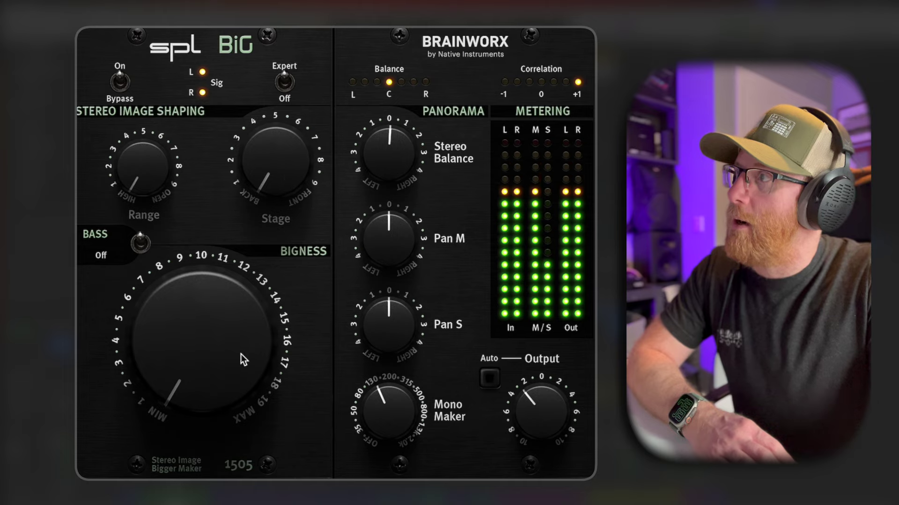
# - Set Range to about 6.5, Stage to about 7.5 and Bigness to about 13 on the soloed bass
pyautogui.moveTo(225, 372); pyautogui.dragTo(209, 294)
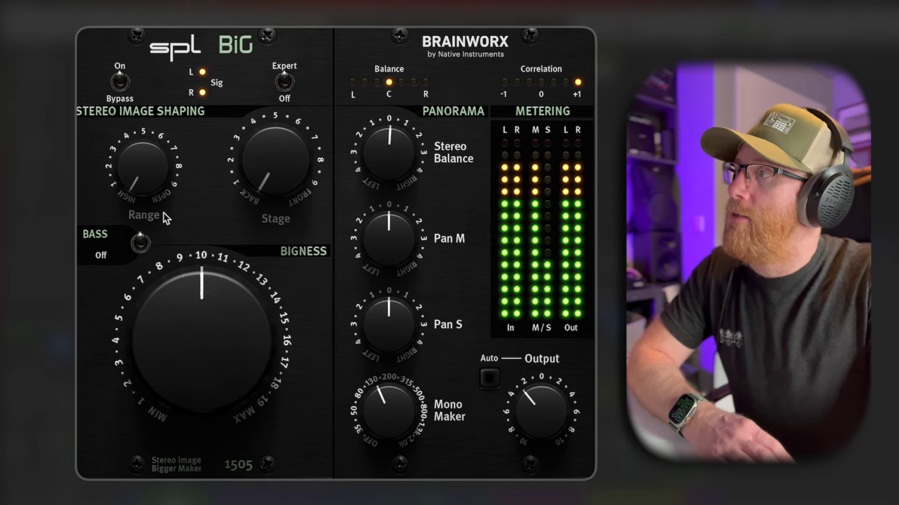
pyautogui.moveTo(150, 173); pyautogui.dragTo(157, 112)
pyautogui.moveTo(269, 157); pyautogui.dragTo(277, 94)
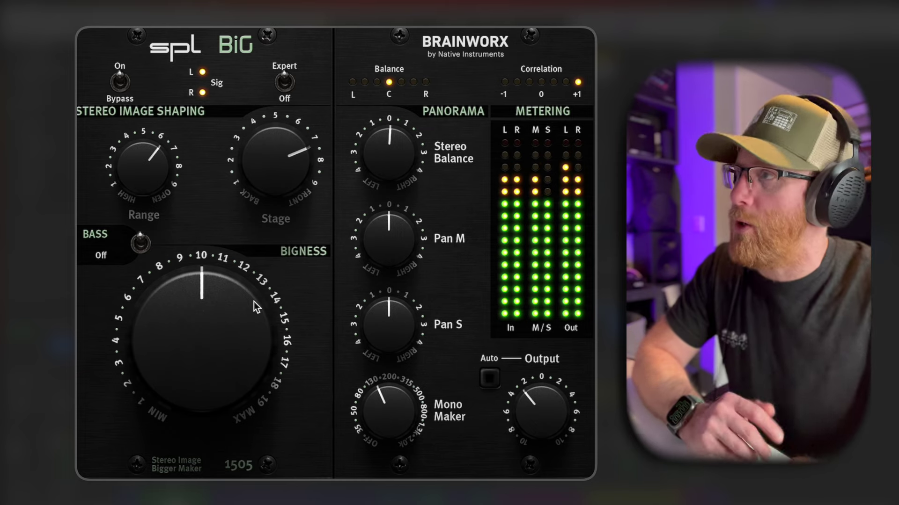
pyautogui.moveTo(249, 310)
pyautogui.mouseDown()
pyautogui.moveTo(237, 316)
pyautogui.moveTo(227, 358)
pyautogui.moveTo(232, 316)
pyautogui.mouseUp()
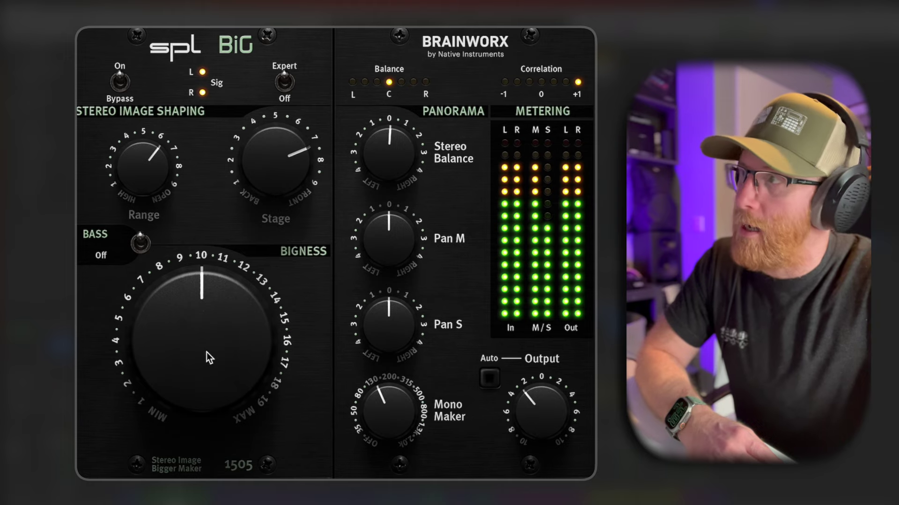
pyautogui.moveTo(226, 364); pyautogui.dragTo(226, 357)
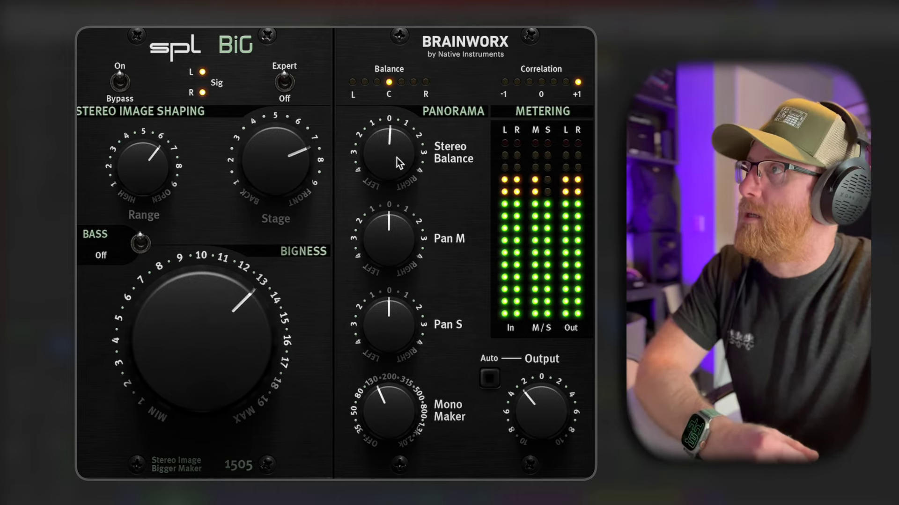
# - Swing the Stereo Balance knob to 5.0 R and reset it to center
pyautogui.moveTo(392, 164); pyautogui.dragTo(392, 237)
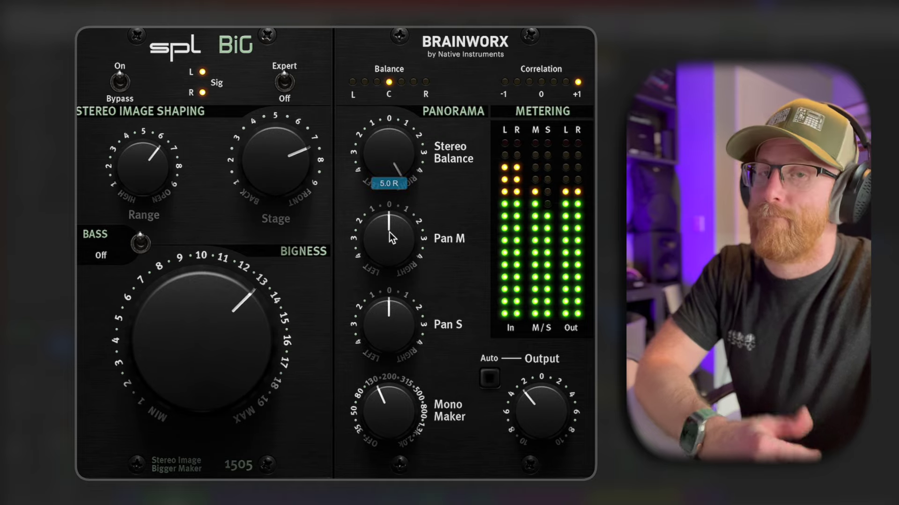
pyautogui.doubleClick(384, 166)
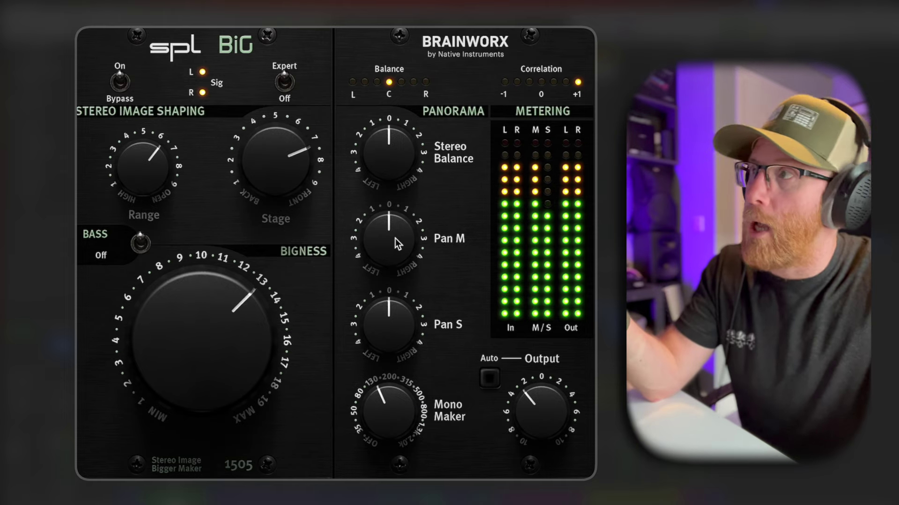
# - Turn Pan M fully left to hear the mid signal shift, and reset it to center
pyautogui.moveTo(395, 238); pyautogui.dragTo(397, 389)
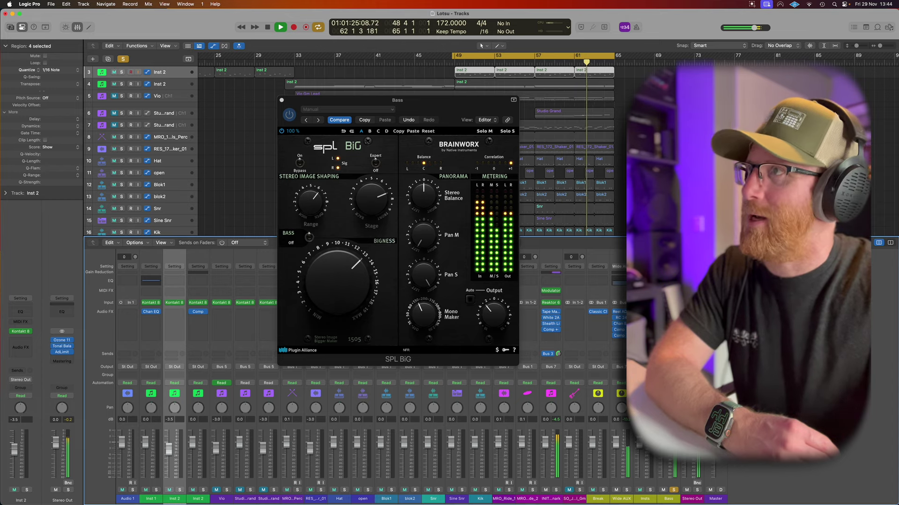
pyautogui.moveTo(545, 292)
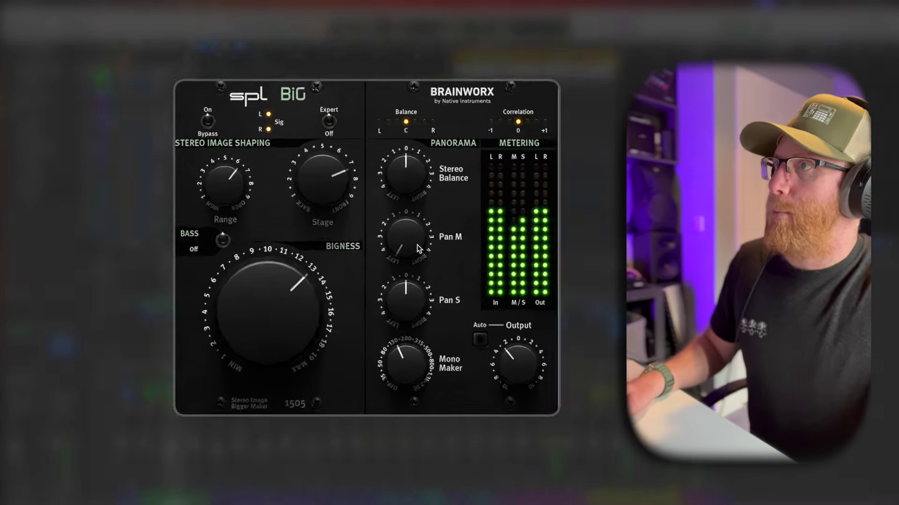
pyautogui.doubleClick(418, 248)
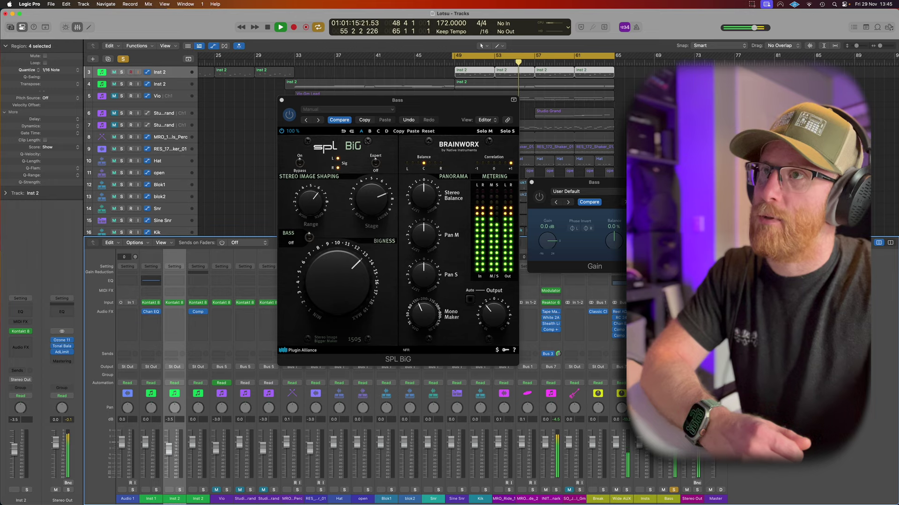
# - Bring the SPL BiG window to the front and close the Bass channel's Gain plugin window
pyautogui.click(646, 243)
pyautogui.click(669, 323)
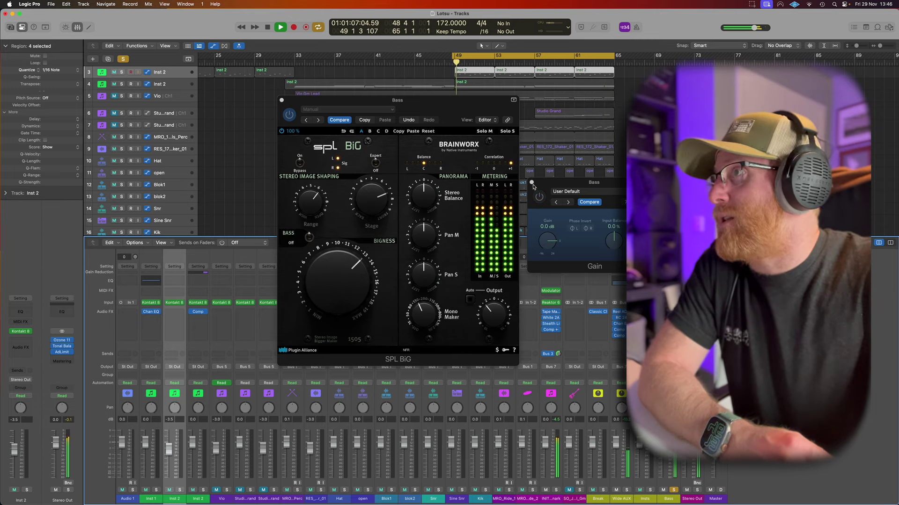
pyautogui.click(511, 165)
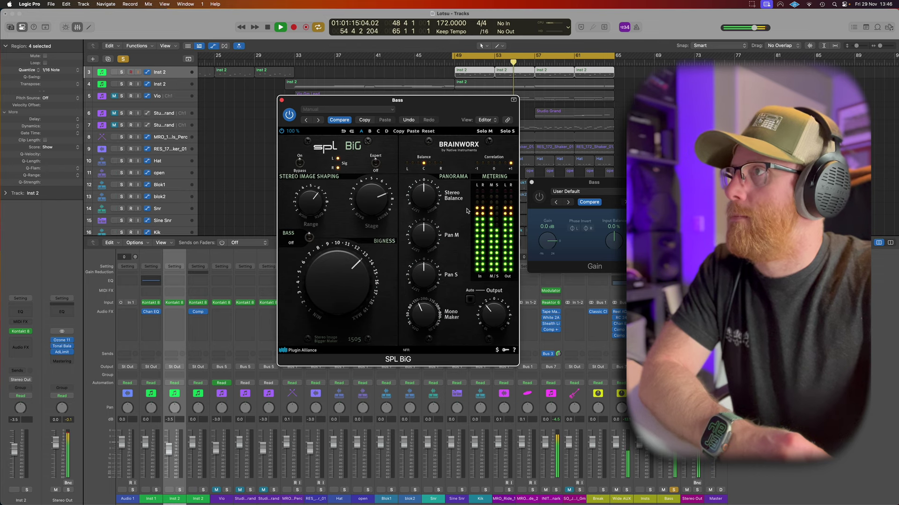
pyautogui.click(531, 183)
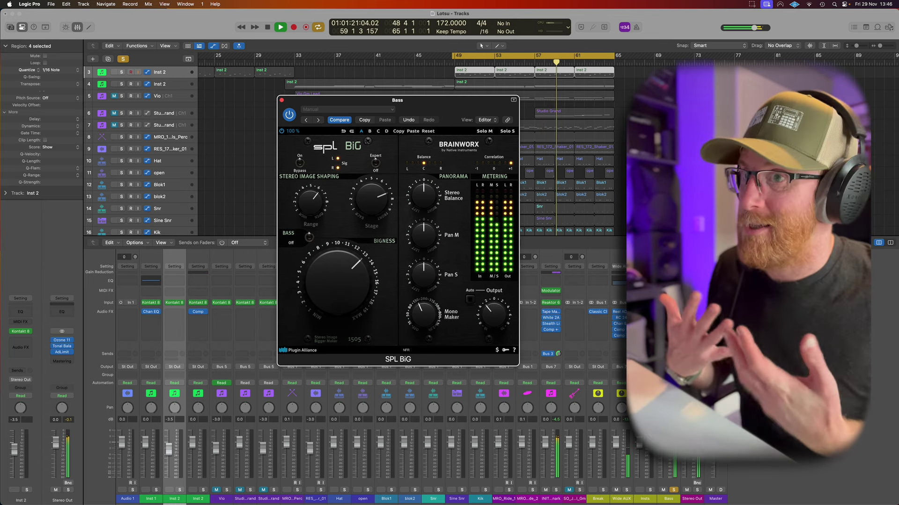
# - Take the Bass channel out of solo
pyautogui.click(673, 490)
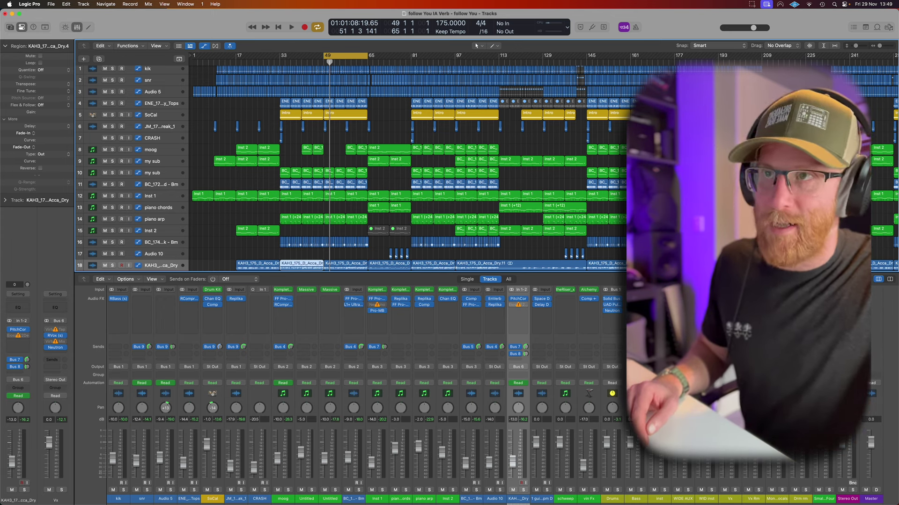
# - Preview the vocal song briefly, insert SPL BiG on the Vx channel, and reveal its expert controls clear of the mixer
pyautogui.press('space')
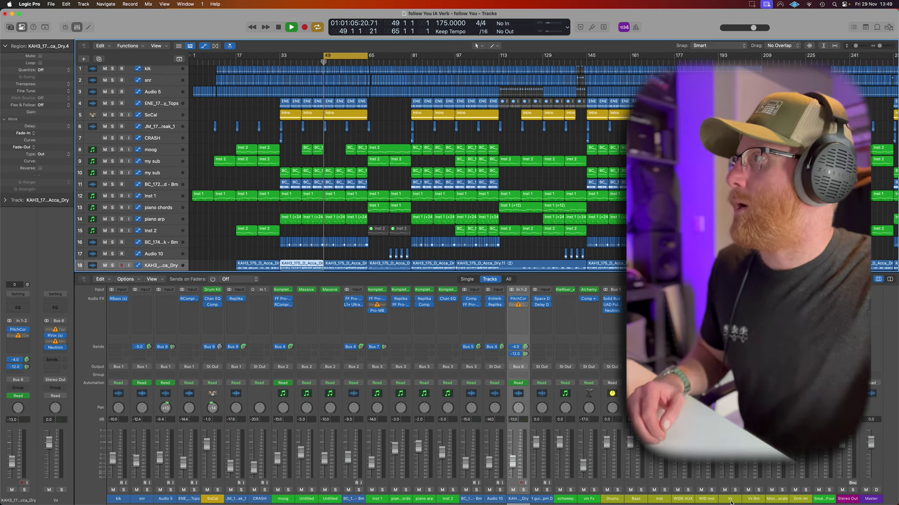
pyautogui.press('space')
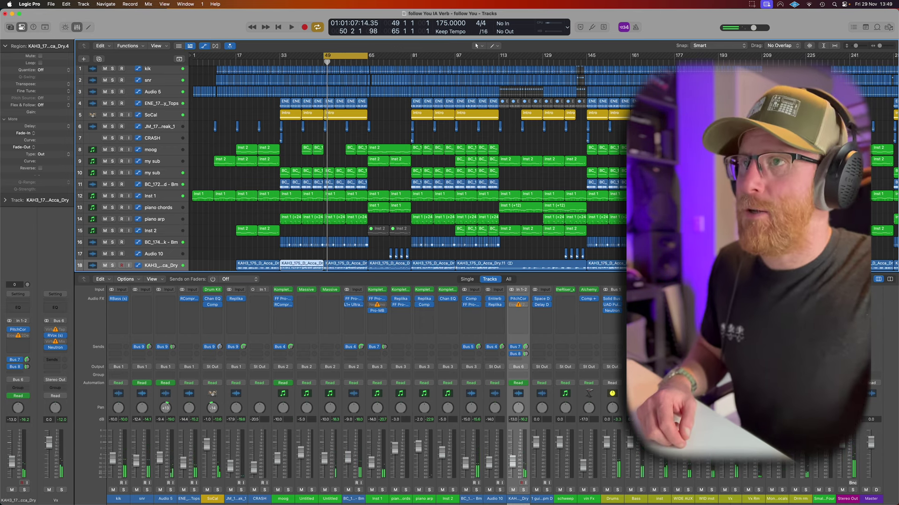
pyautogui.click(729, 323)
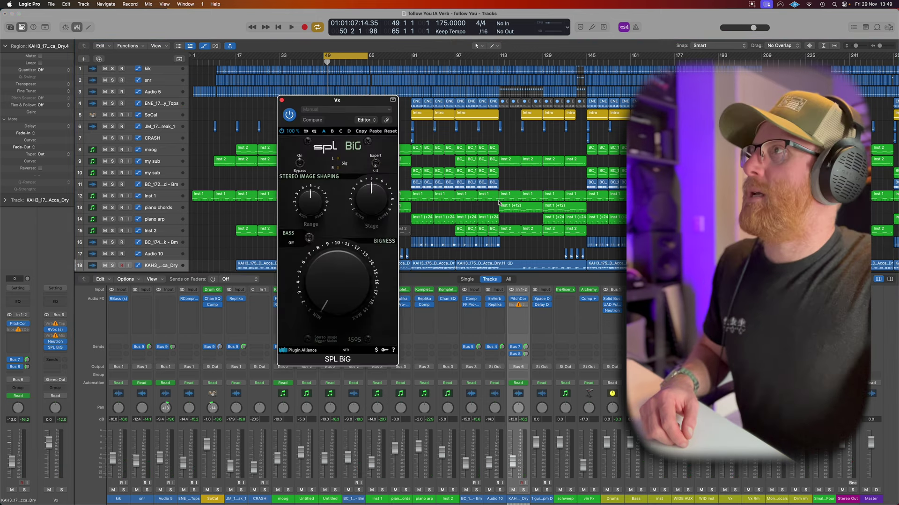
pyautogui.click(376, 163)
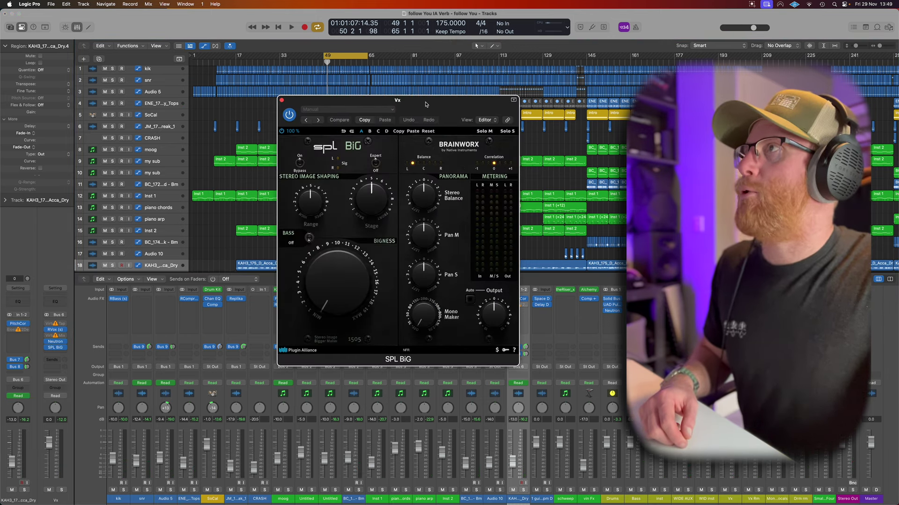
pyautogui.moveTo(426, 104); pyautogui.dragTo(494, 115)
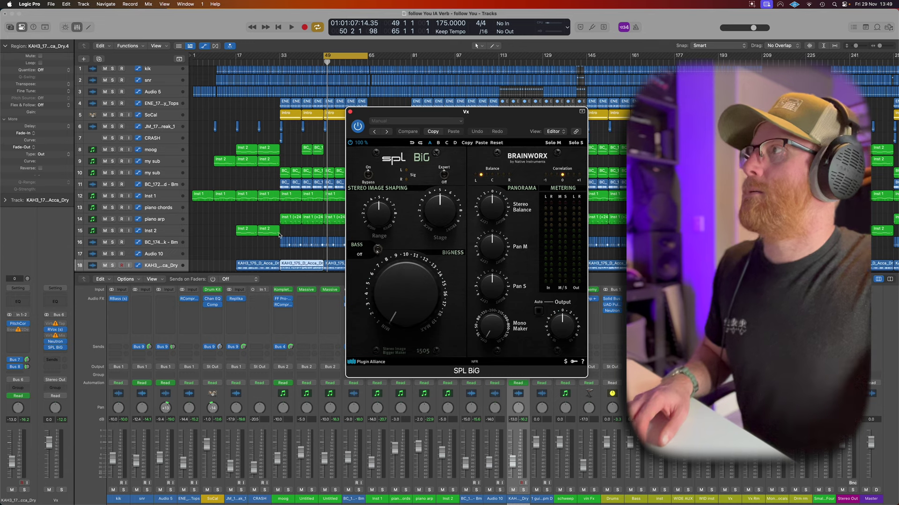
# - Shift the loop to start at bar 33, play it, and raise Bigness on the vocal to about 5
pyautogui.press('super+shift+comma')
pyautogui.press('space')
pyautogui.moveTo(412, 327); pyautogui.dragTo(413, 322)
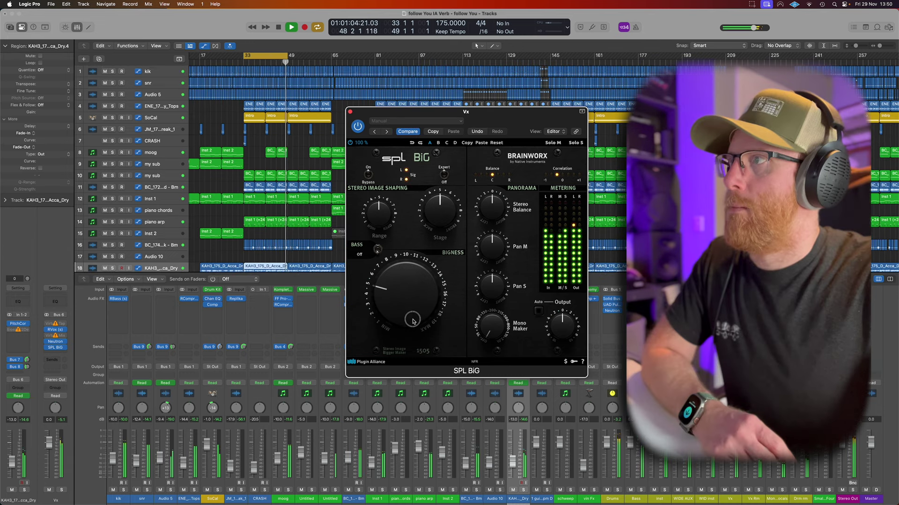
# - Try different Stage and Range amounts, settling on Stage about 3.5 and Range about 1.5, with Bigness at about 11.5
pyautogui.moveTo(440, 215); pyautogui.dragTo(441, 200)
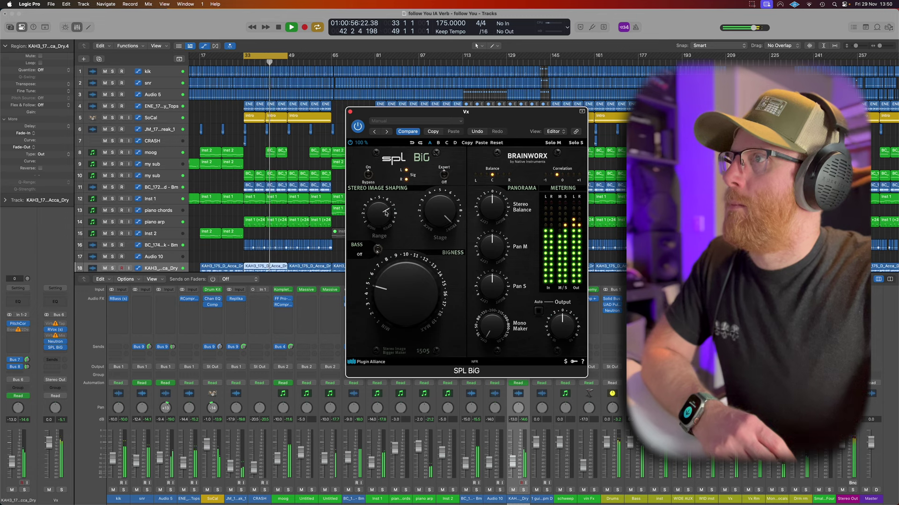
pyautogui.moveTo(386, 213); pyautogui.dragTo(386, 241)
pyautogui.moveTo(439, 214); pyautogui.dragTo(441, 253)
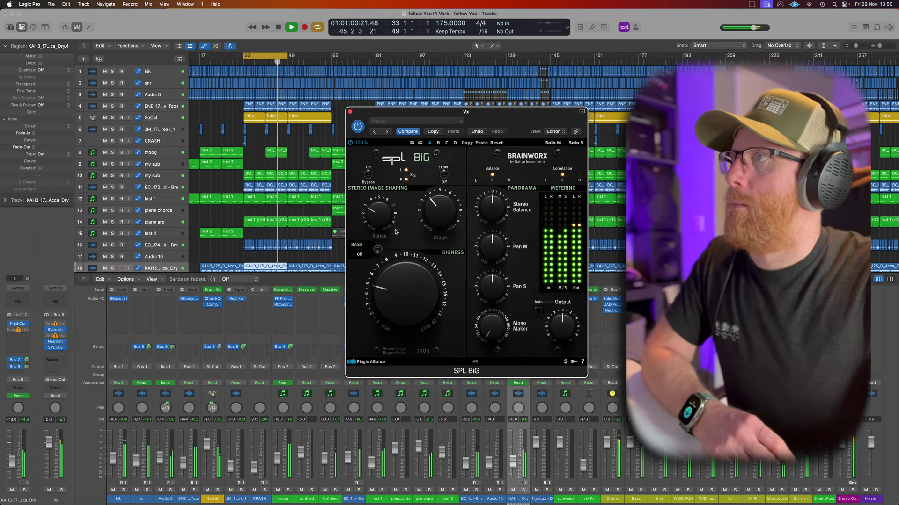
pyautogui.moveTo(386, 228); pyautogui.dragTo(387, 217)
pyautogui.moveTo(409, 292)
pyautogui.mouseDown()
pyautogui.moveTo(414, 247)
pyautogui.moveTo(414, 279)
pyautogui.mouseUp()
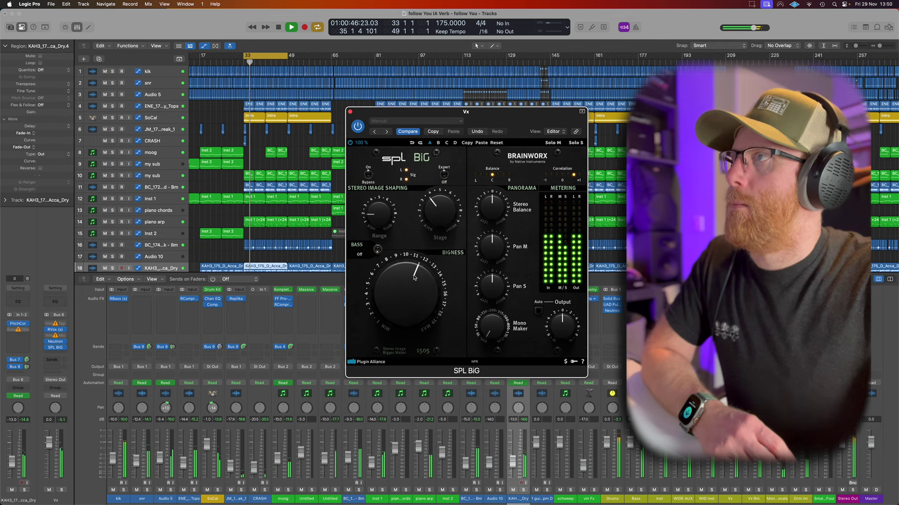
# - Compare the vocal with SPL BiG bypassed and active, and shorten the loop to end at bar 41
pyautogui.click(359, 128)
pyautogui.click(359, 127)
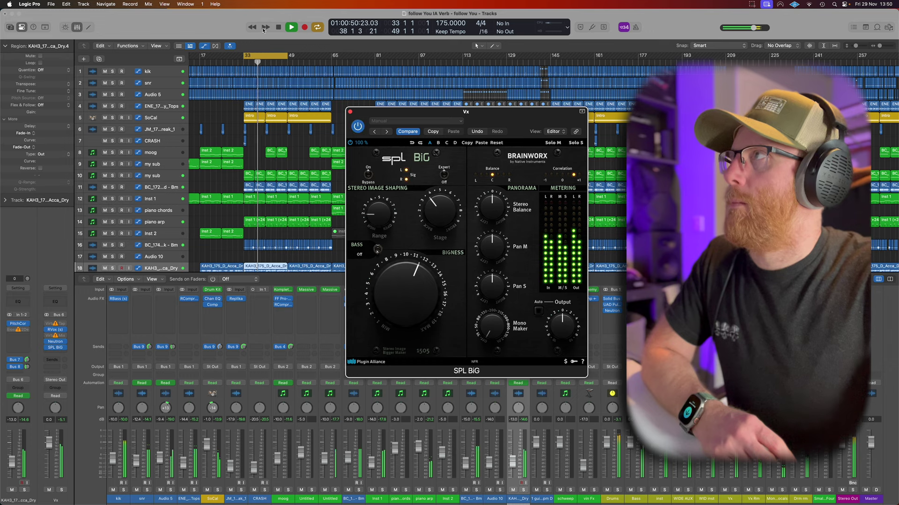
pyautogui.moveTo(287, 59); pyautogui.dragTo(274, 58)
pyautogui.moveTo(264, 61); pyautogui.dragTo(265, 61)
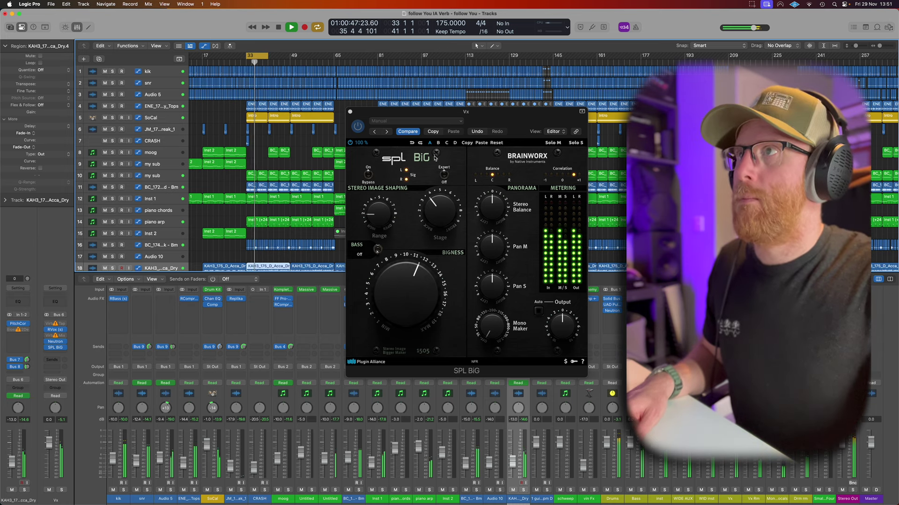
# - Set Range to about 3 on the vocal and compare the result with SPL BiG bypassed and active
pyautogui.moveTo(386, 220)
pyautogui.mouseDown()
pyautogui.moveTo(387, 192)
pyautogui.moveTo(386, 215)
pyautogui.mouseUp()
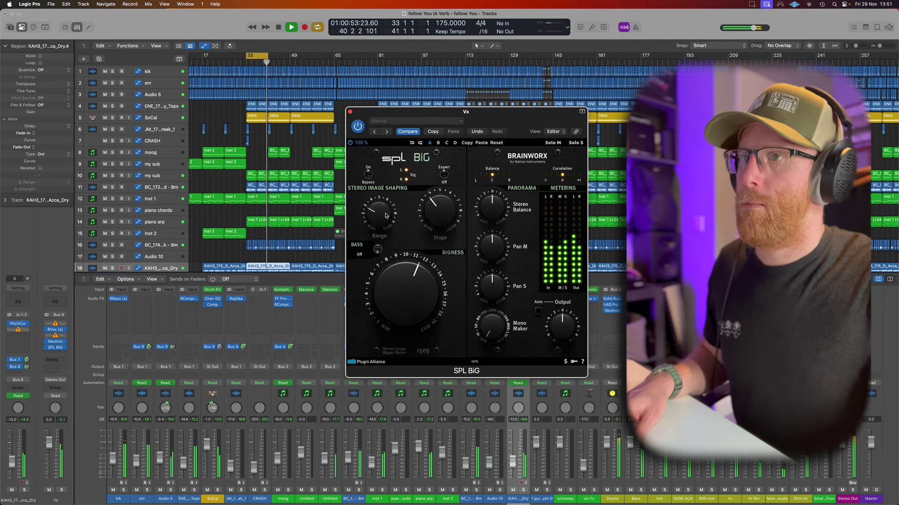
pyautogui.click(358, 127)
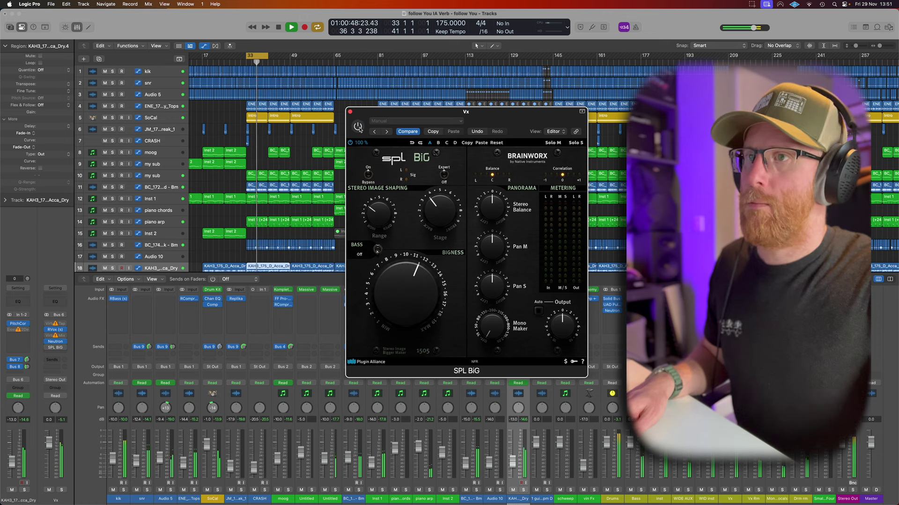
pyautogui.click(358, 127)
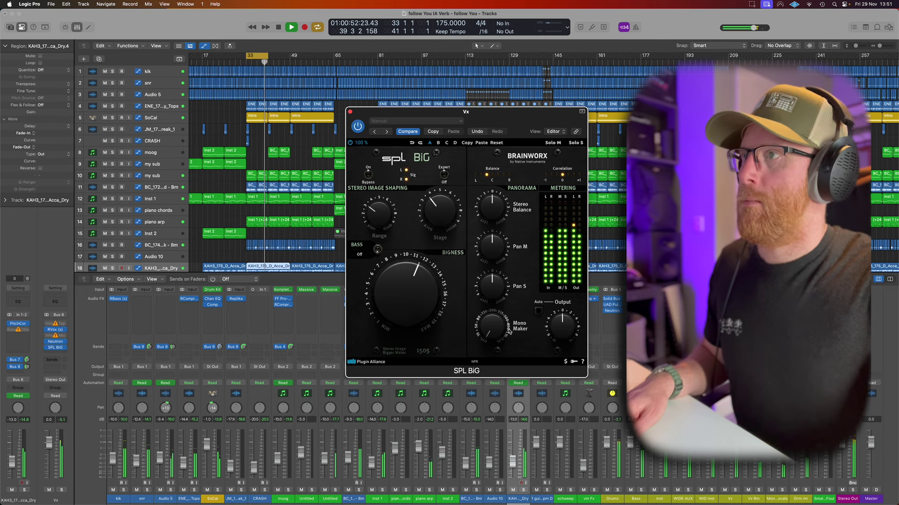
# - Raise the Mono Maker frequency on the vocal's SPL BiG and listen to the loop again
pyautogui.moveTo(492, 322); pyautogui.dragTo(491, 312)
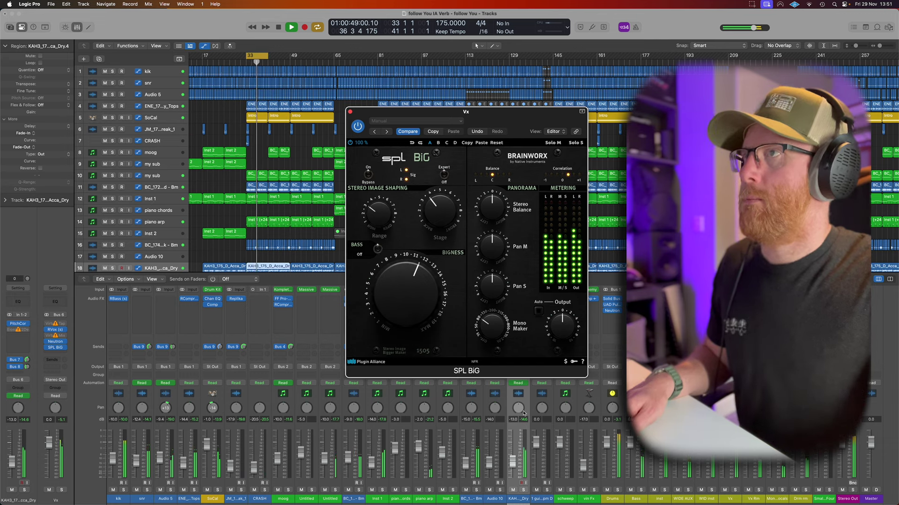
pyautogui.press('space')
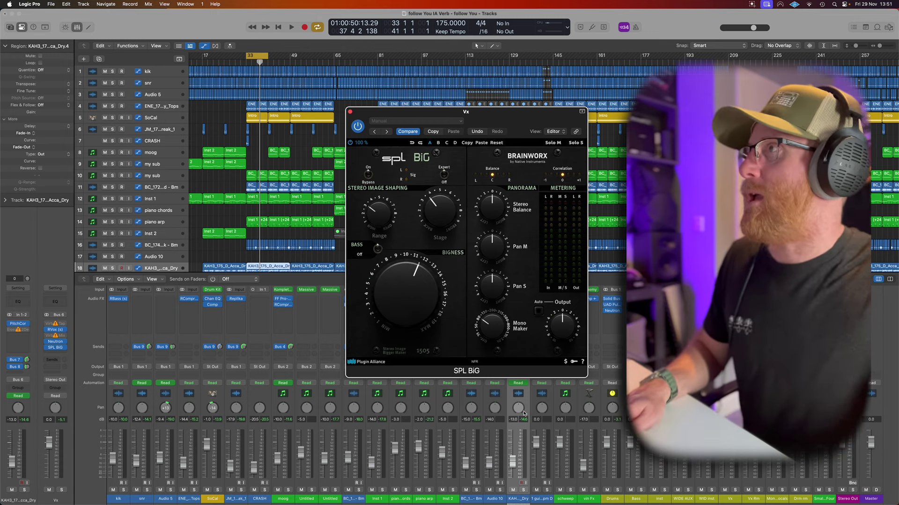
pyautogui.press('space')
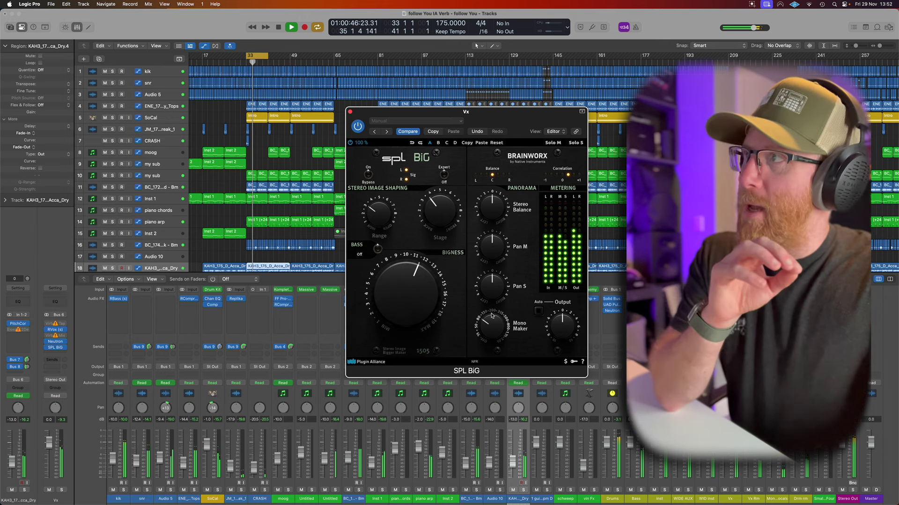
# - Bypass SPL BiG on the vocal for another comparison and replay the loop with it active
pyautogui.click(357, 126)
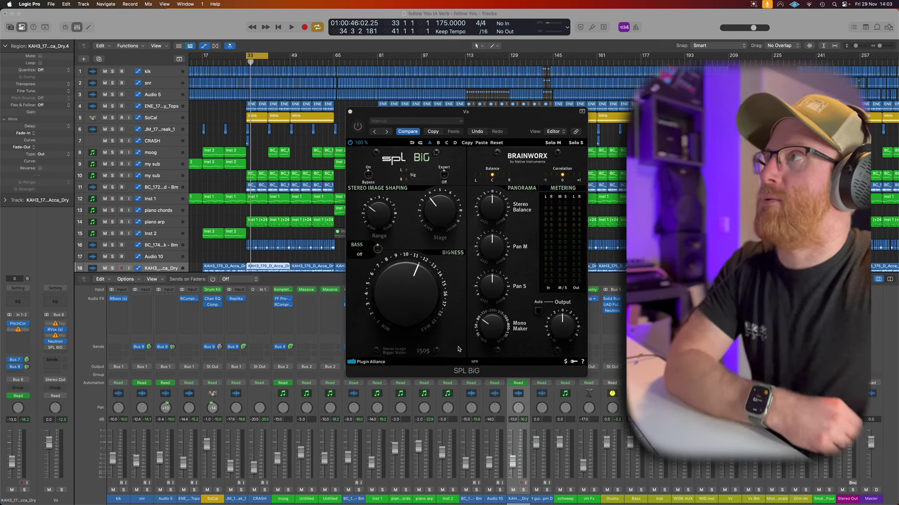
pyautogui.click(476, 111)
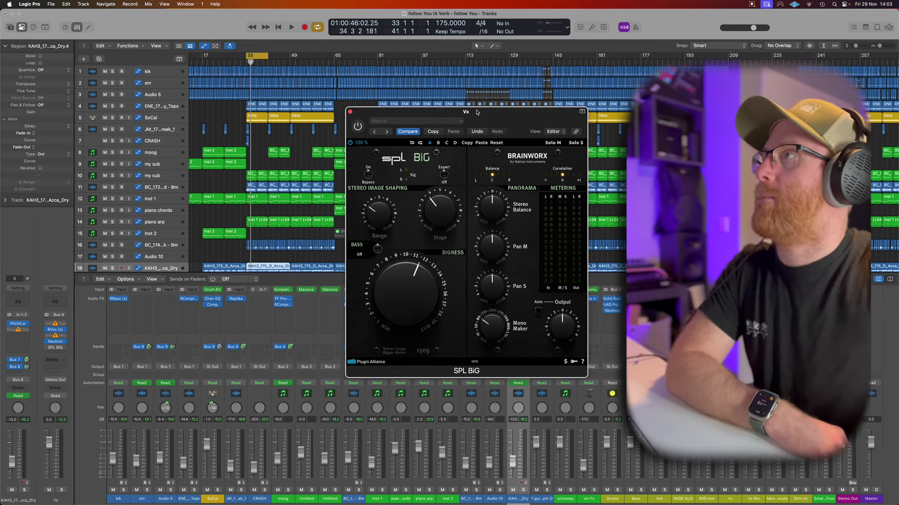
pyautogui.press('space')
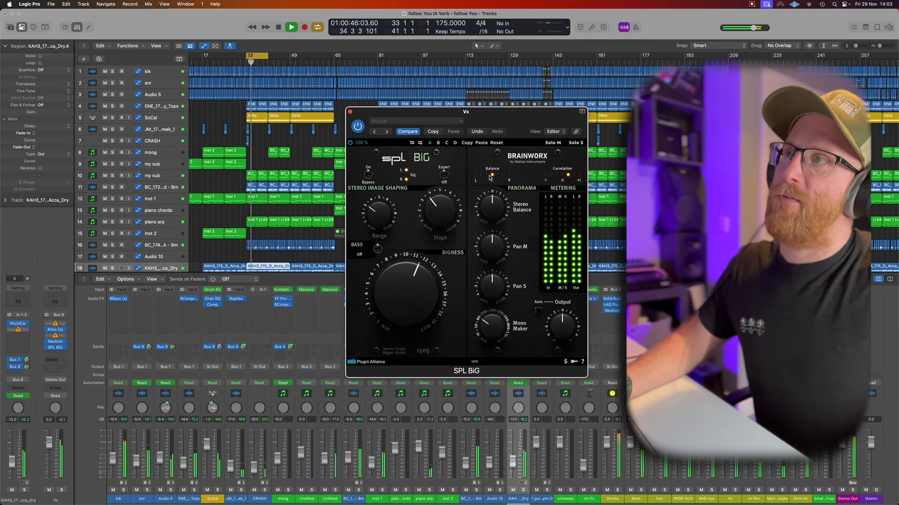
# - Nudge Stereo Balance to the right on the vocal's SPL BiG, reset it to center, and stop playback
pyautogui.moveTo(496, 216); pyautogui.dragTo(496, 211)
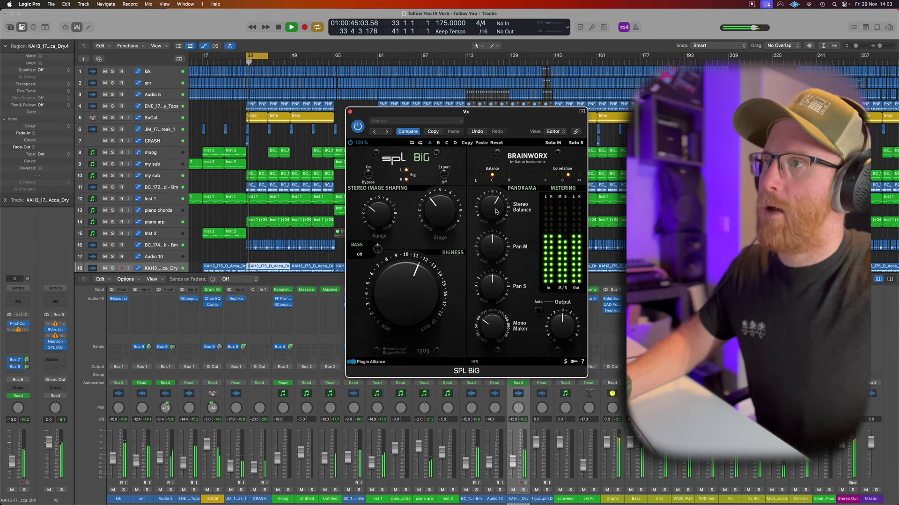
pyautogui.moveTo(498, 217)
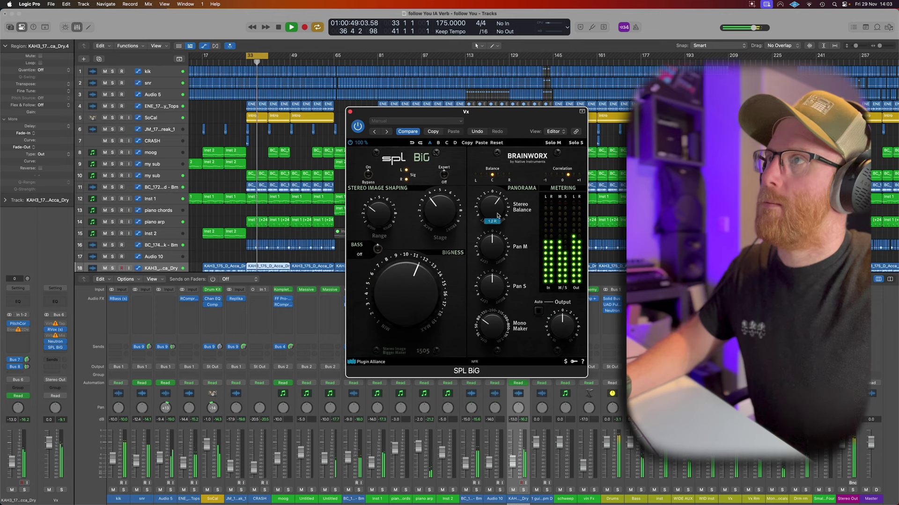
pyautogui.scroll(1, 498, 216)
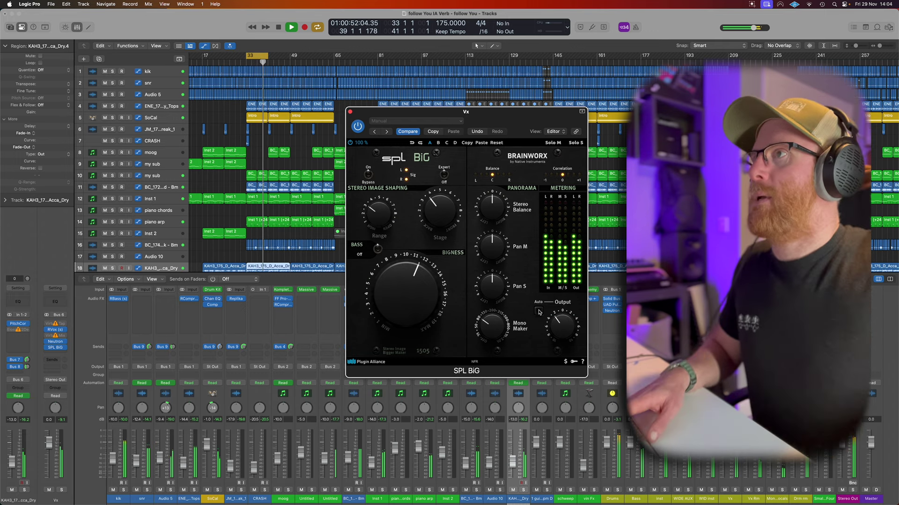
pyautogui.moveTo(492, 208); pyautogui.dragTo(494, 204)
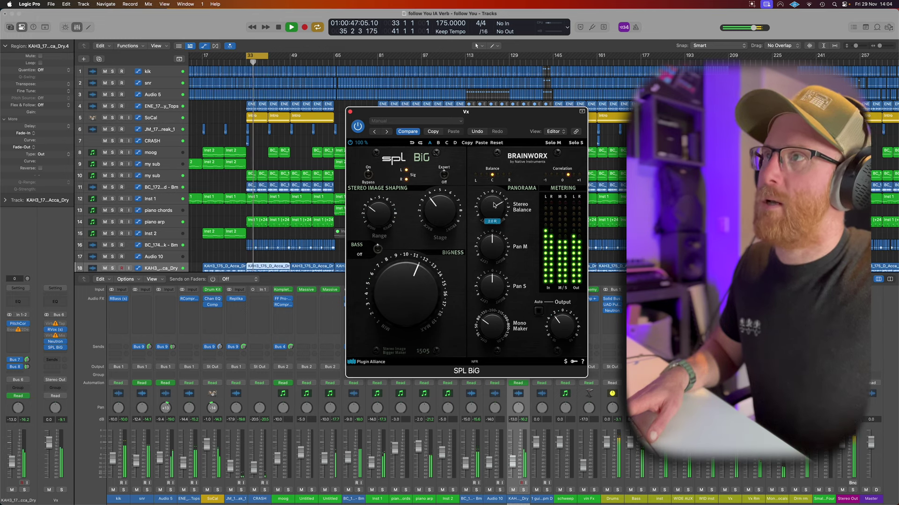
pyautogui.keyDown('alt'); pyautogui.click(495, 213); pyautogui.keyUp('alt')
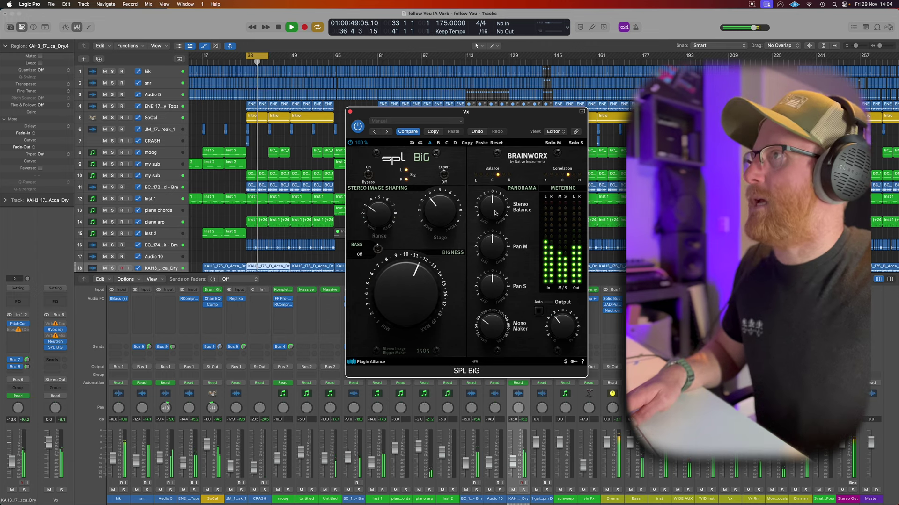
pyautogui.press('space')
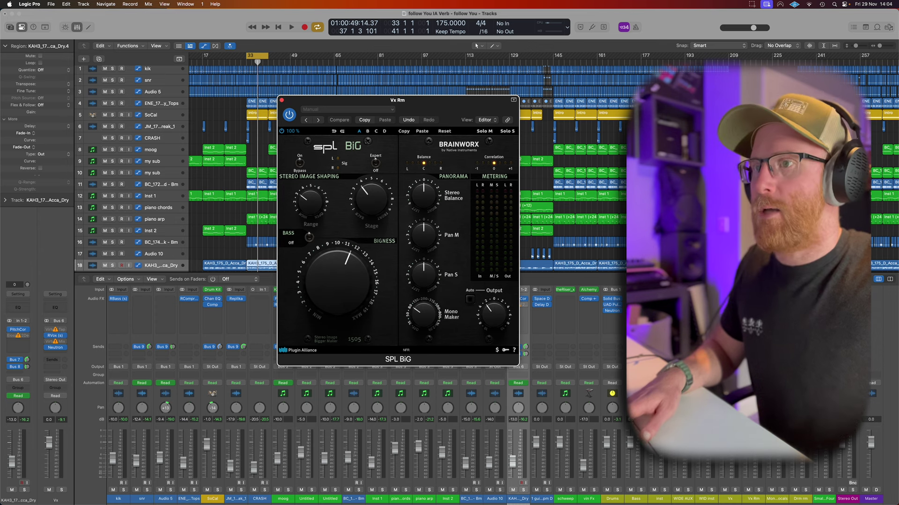
# - Toggle the Vx Rm channel's mute, play the loop, and set its SPL BiG to Bigness about 13 and Stage about 7.5
pyautogui.click(748, 490)
pyautogui.press('space')
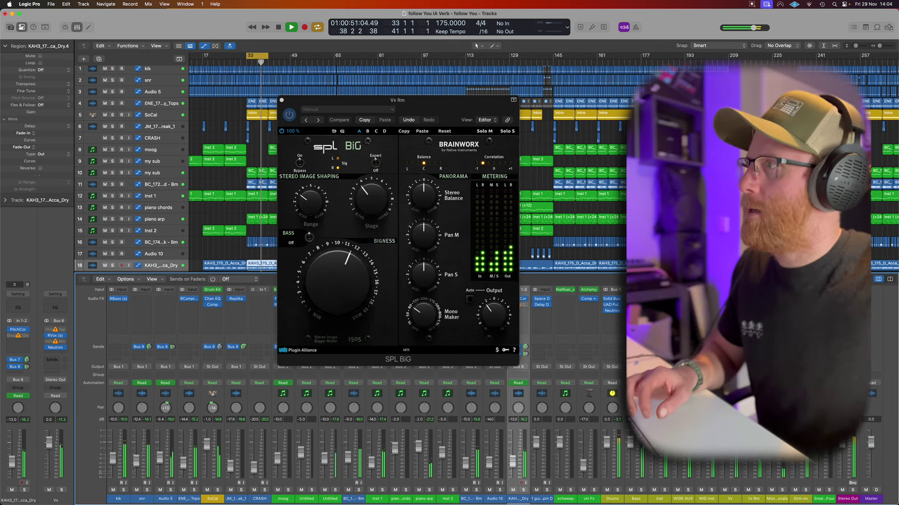
pyautogui.moveTo(349, 299); pyautogui.dragTo(355, 284)
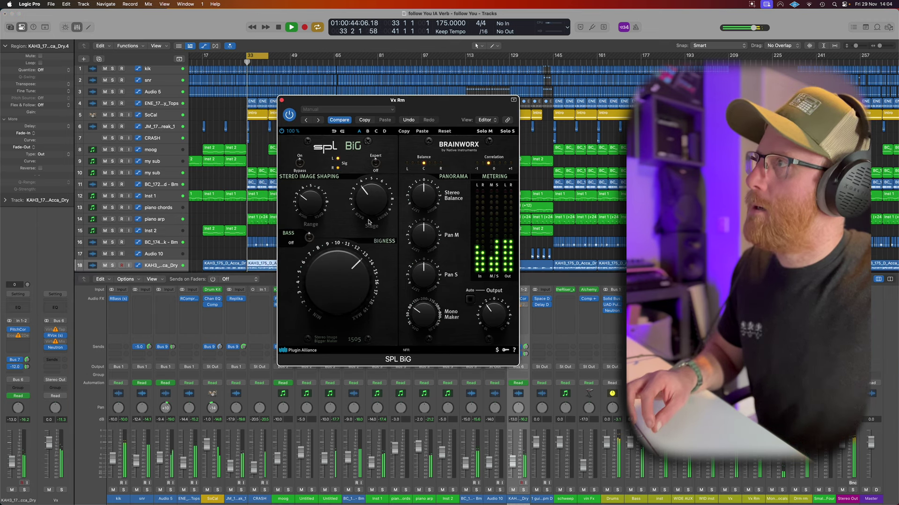
pyautogui.moveTo(369, 212); pyautogui.dragTo(370, 194)
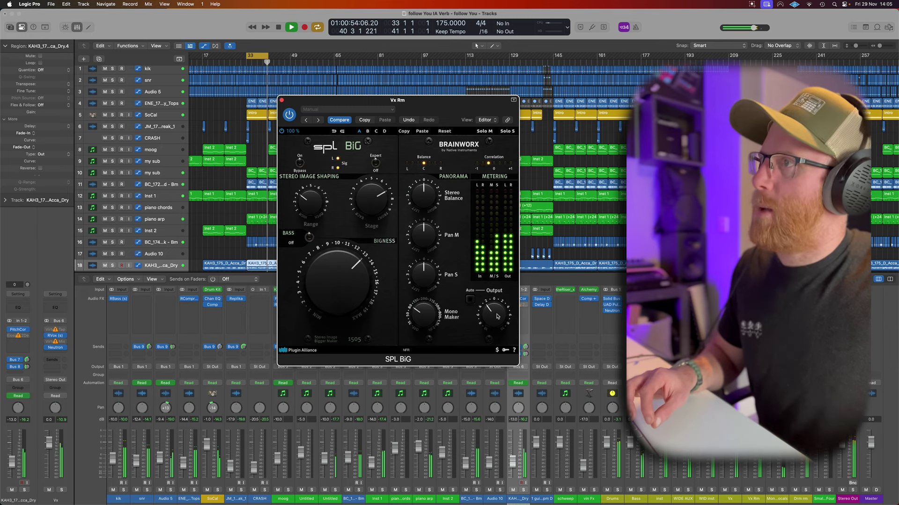
# - Lower the Output level of the Vx Rm channel's SPL BiG and compare the sound with the plugin bypassed and active
pyautogui.moveTo(497, 316); pyautogui.dragTo(495, 320)
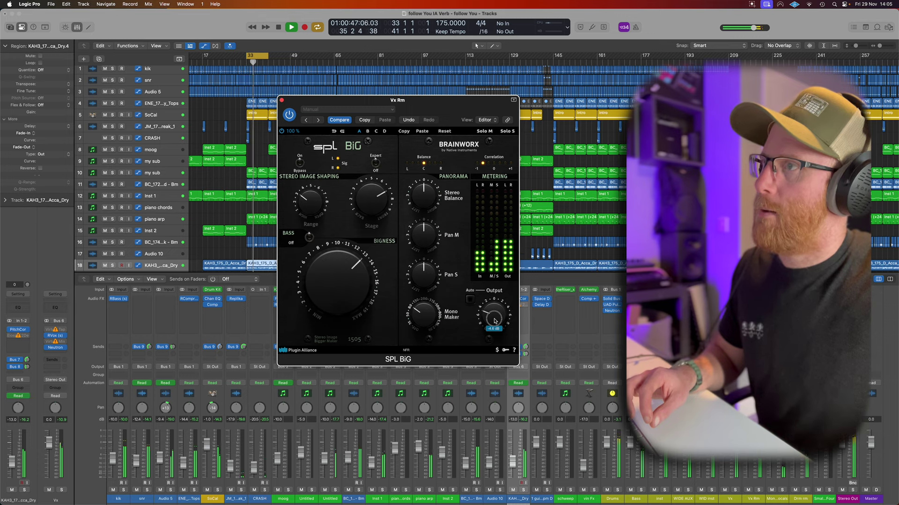
pyautogui.moveTo(494, 321); pyautogui.dragTo(493, 321)
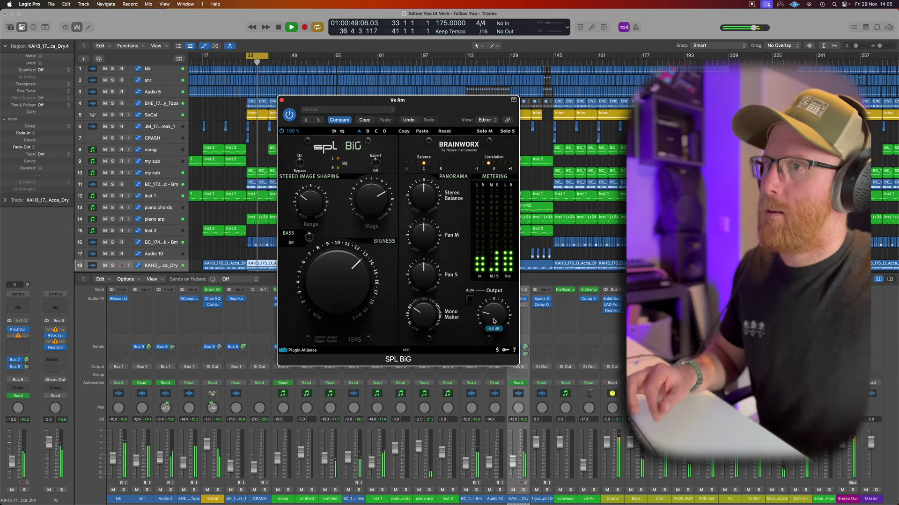
pyautogui.click(289, 115)
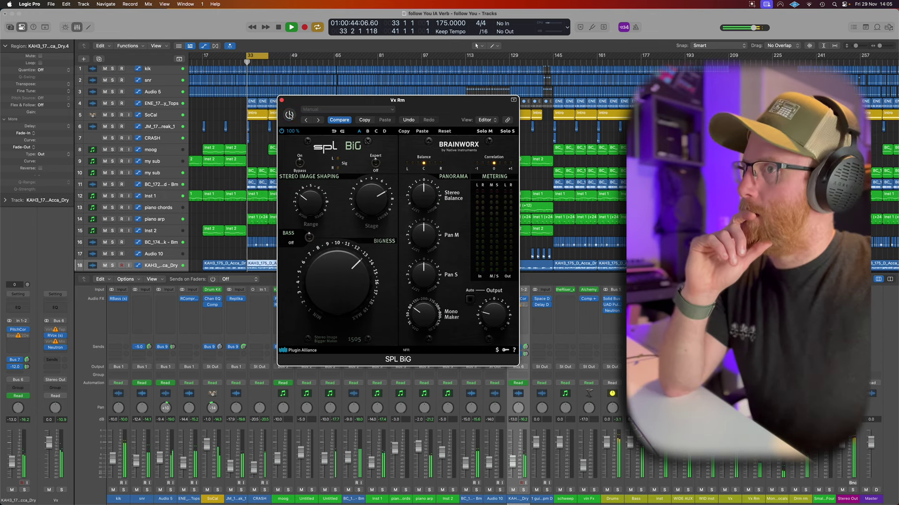
pyautogui.click(290, 115)
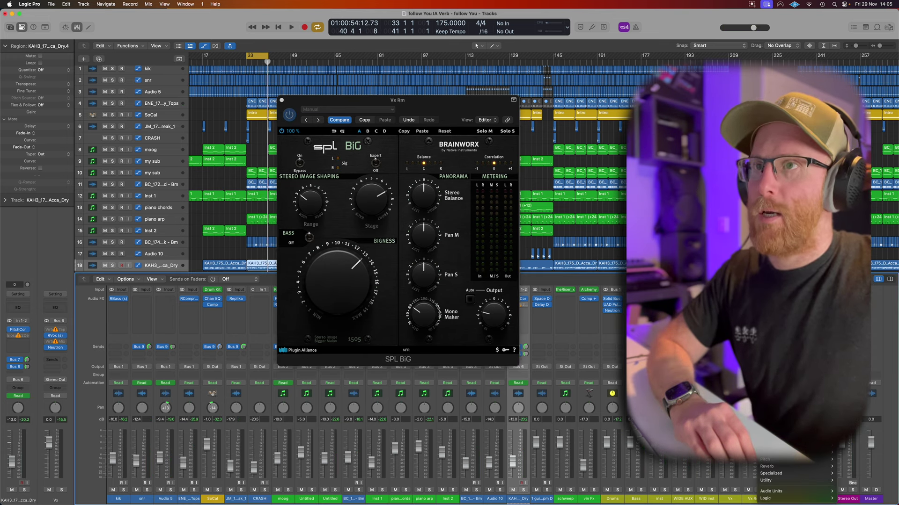
# - Insert a Gain plugin on the Stereo Out channel, place its window beside SPL BiG, and play the loop
pyautogui.click(774, 364)
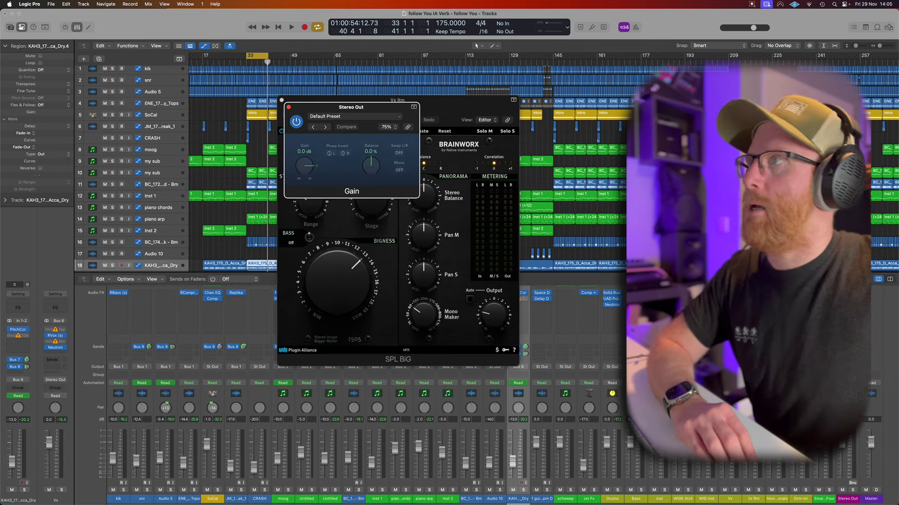
pyautogui.moveTo(351, 107); pyautogui.dragTo(611, 194)
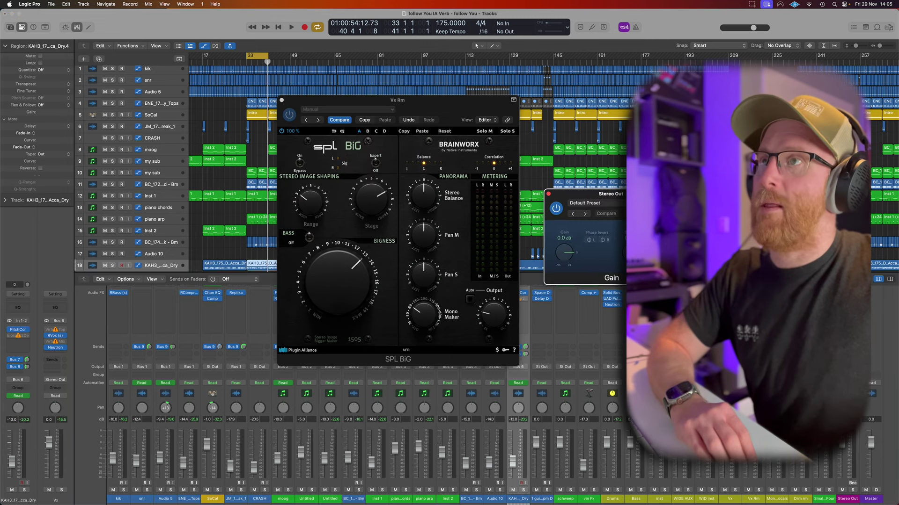
pyautogui.press('space')
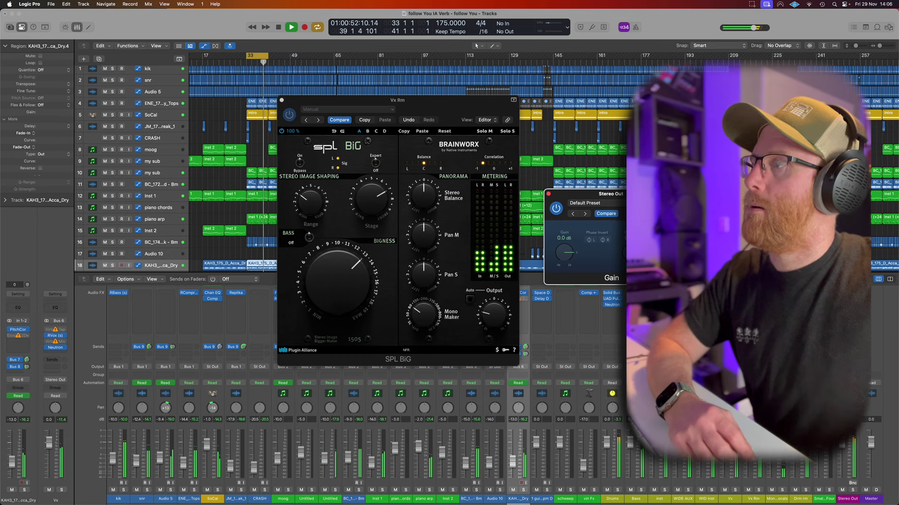
# - Check the mix using the SPL BiG and Stereo Out Gain windows, close the Gain window, and stop playback
pyautogui.click(288, 115)
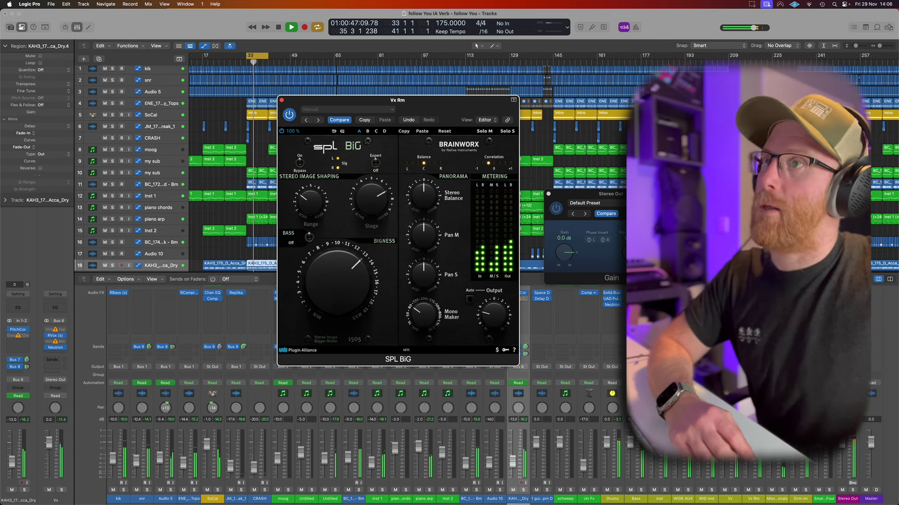
pyautogui.click(595, 238)
pyautogui.click(549, 195)
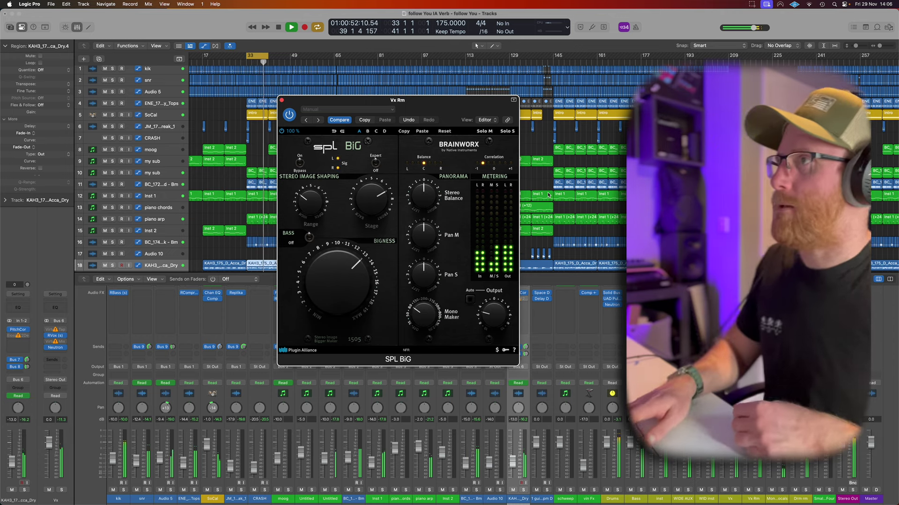
pyautogui.press('space')
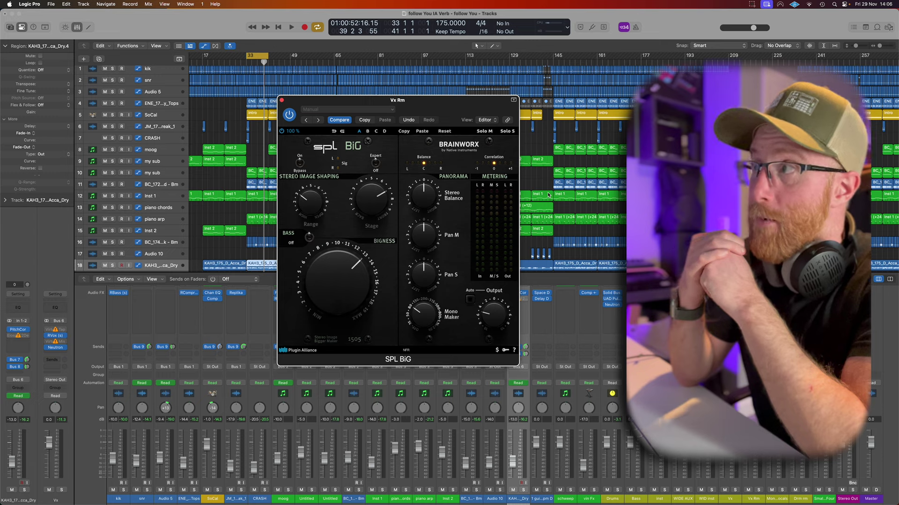